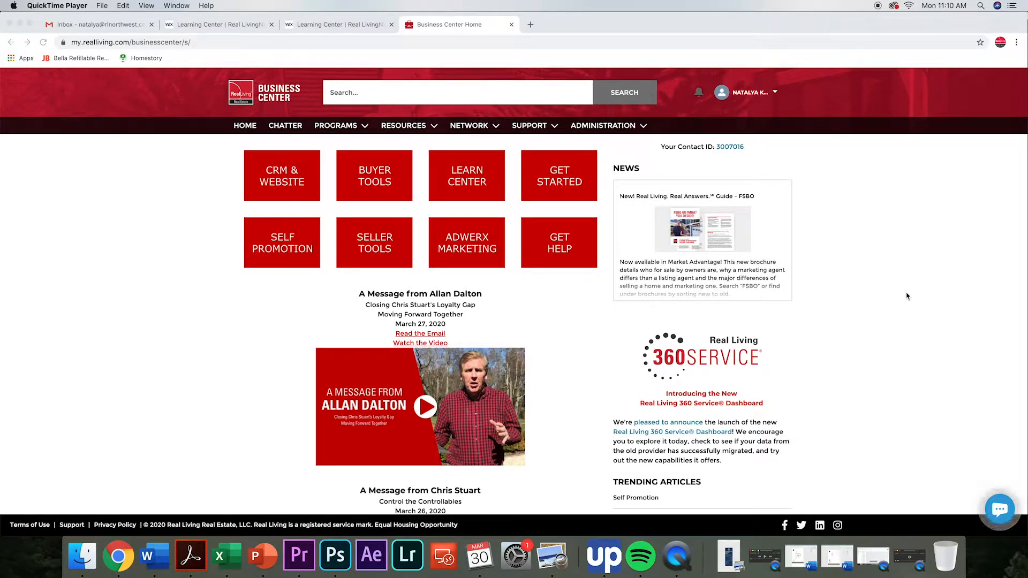
Open the Market Advantage program, dismiss its welcome message and show the Postcard designs.
{"action": "left_click", "coordinate": [336, 128]}
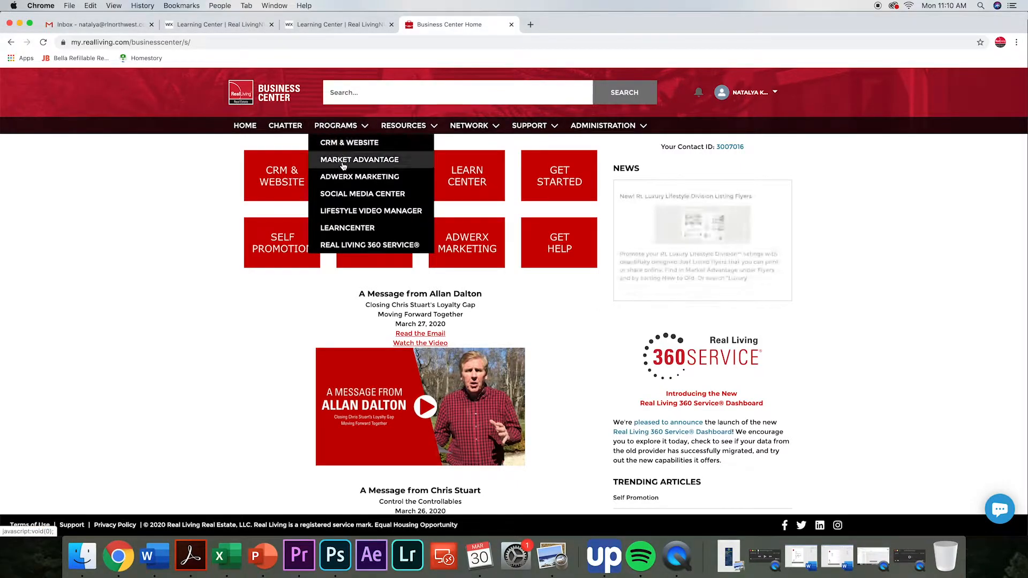
{"action": "left_click", "coordinate": [345, 160]}
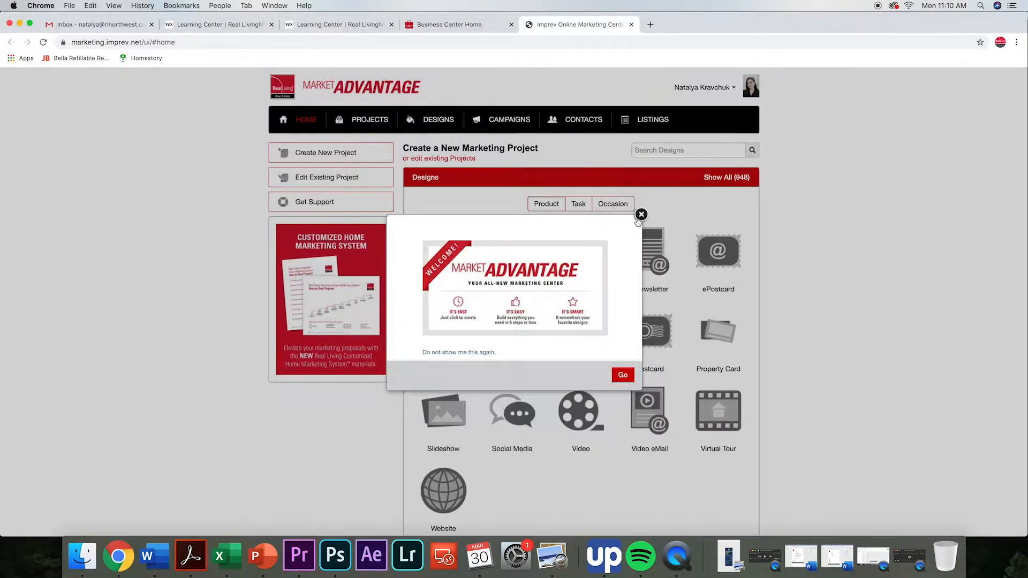
{"action": "left_click", "coordinate": [641, 215]}
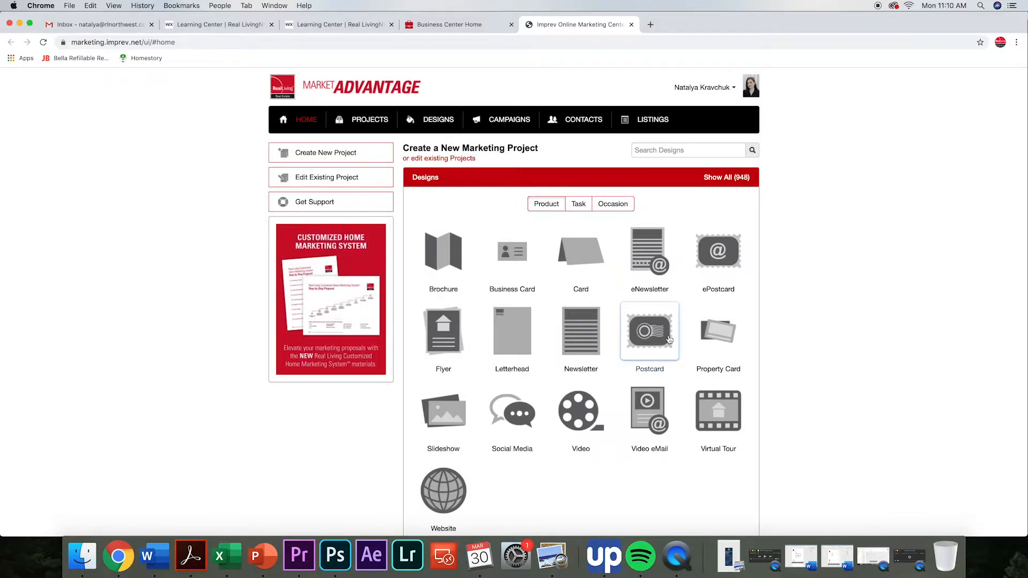
{"action": "left_click", "coordinate": [731, 255]}
{"action": "left_click", "coordinate": [661, 337]}
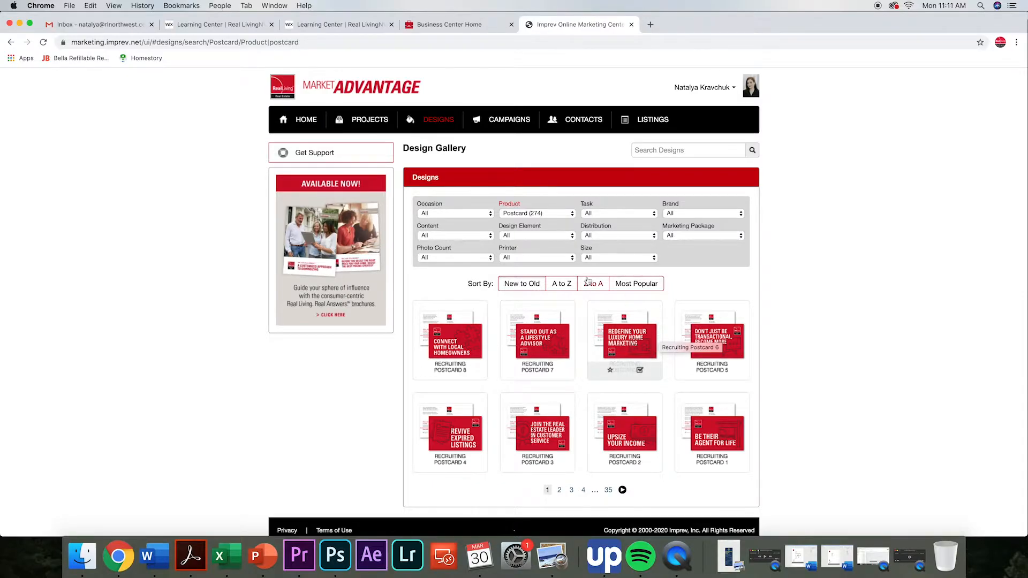
Filter the postcard designs in the gallery by the Jumbo size.
{"action": "left_click", "coordinate": [620, 260]}
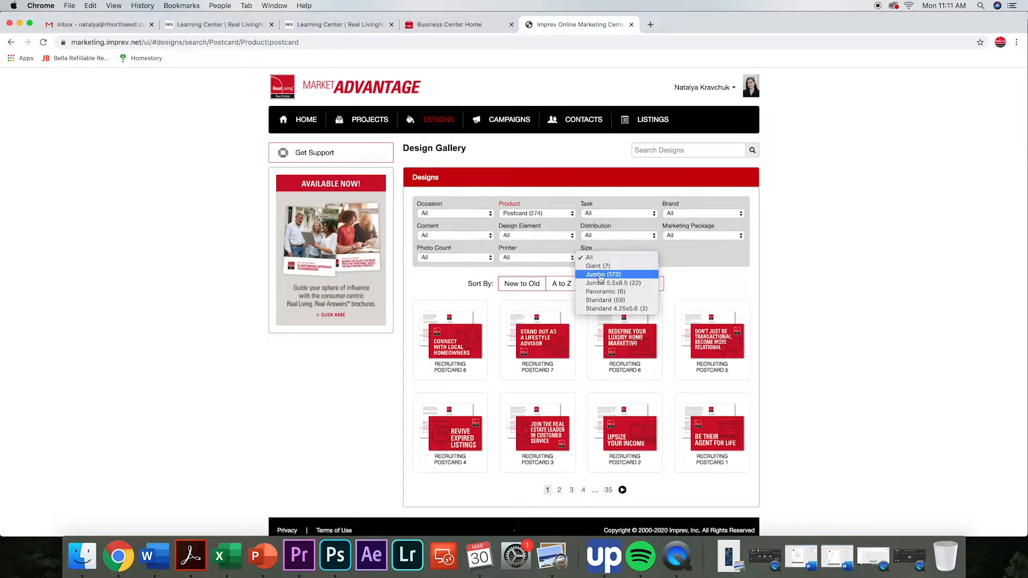
{"action": "left_click", "coordinate": [590, 257]}
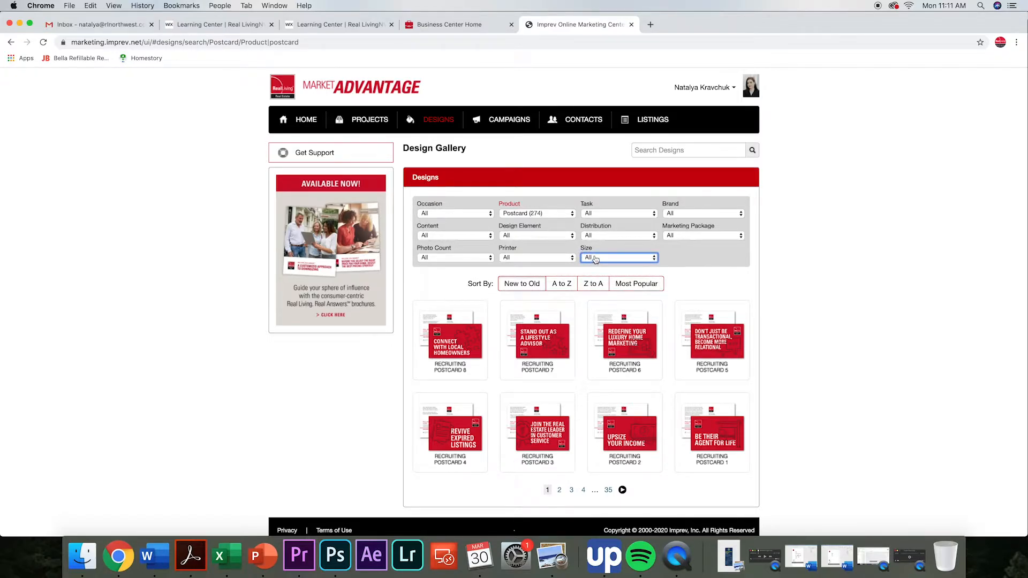
{"action": "left_click", "coordinate": [595, 260]}
{"action": "left_click", "coordinate": [603, 275]}
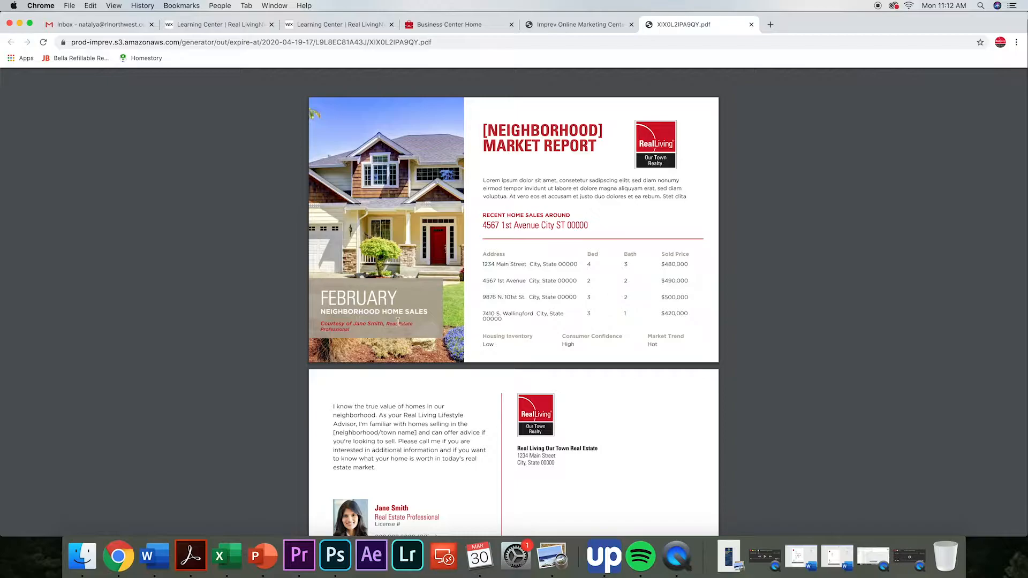
Review both pages of the Market Snapshot Jumbo Postcard 1 sample, close it and select that design for a new project.
{"action": "scroll", "coordinate": [408, 412], "scroll_direction": "down", "scroll_amount": 4}
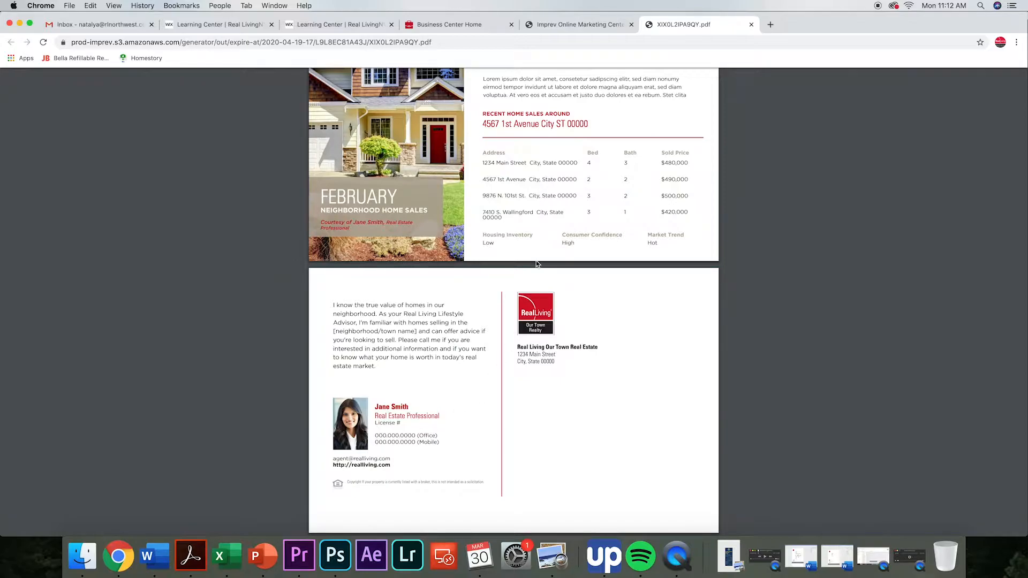
{"action": "scroll", "coordinate": [538, 265], "scroll_direction": "up", "scroll_amount": 4}
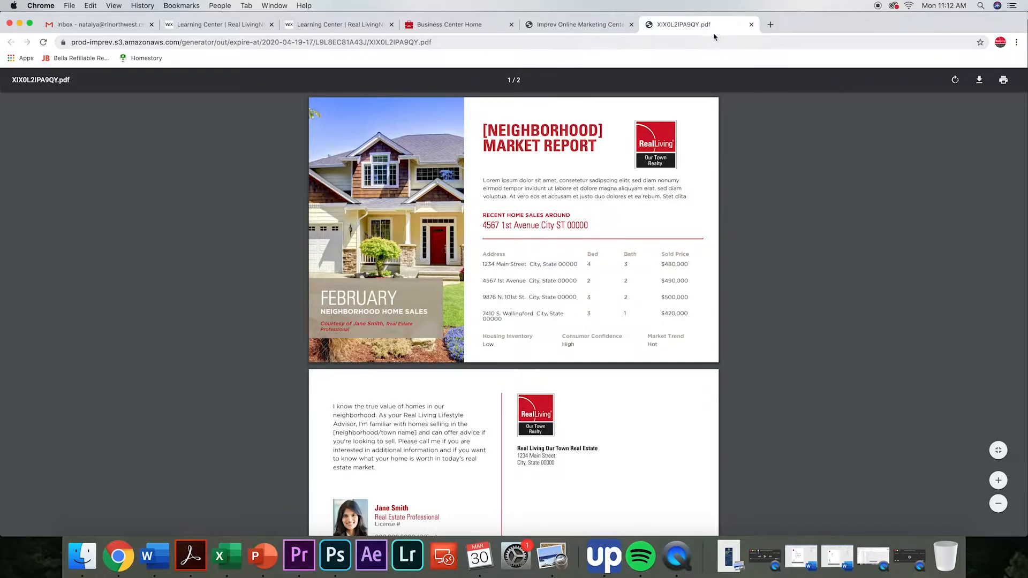
{"action": "left_click", "coordinate": [752, 24]}
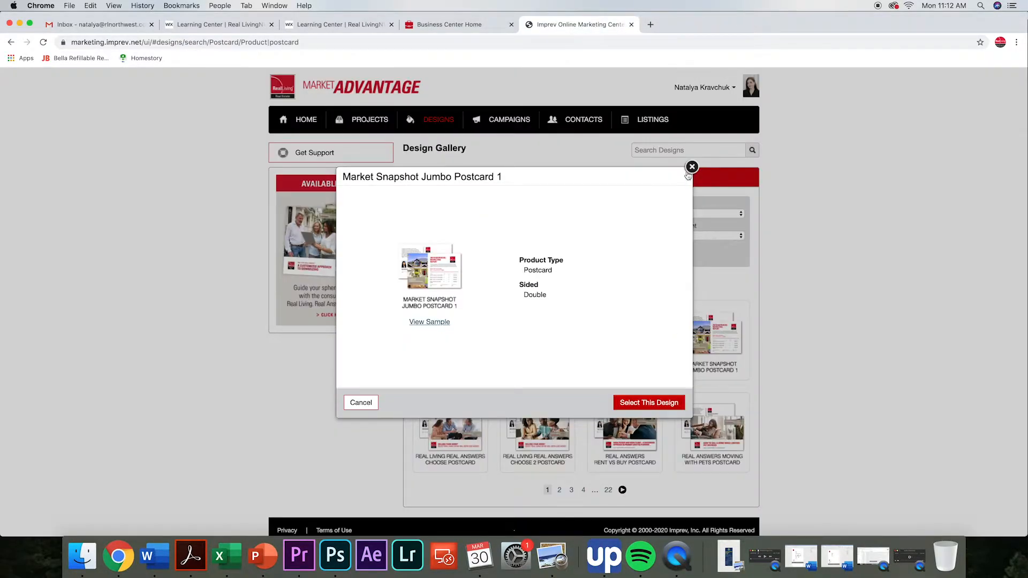
{"action": "left_click", "coordinate": [650, 402]}
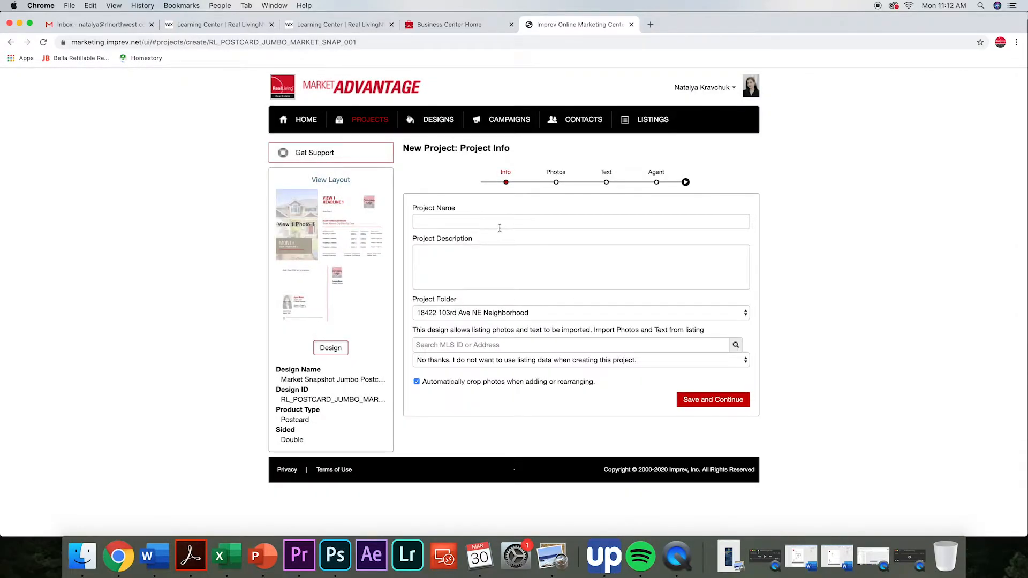
Name the new project "Bothell Neighborhood Recent Sales" and leave its description empty.
{"action": "left_click", "coordinate": [499, 222]}
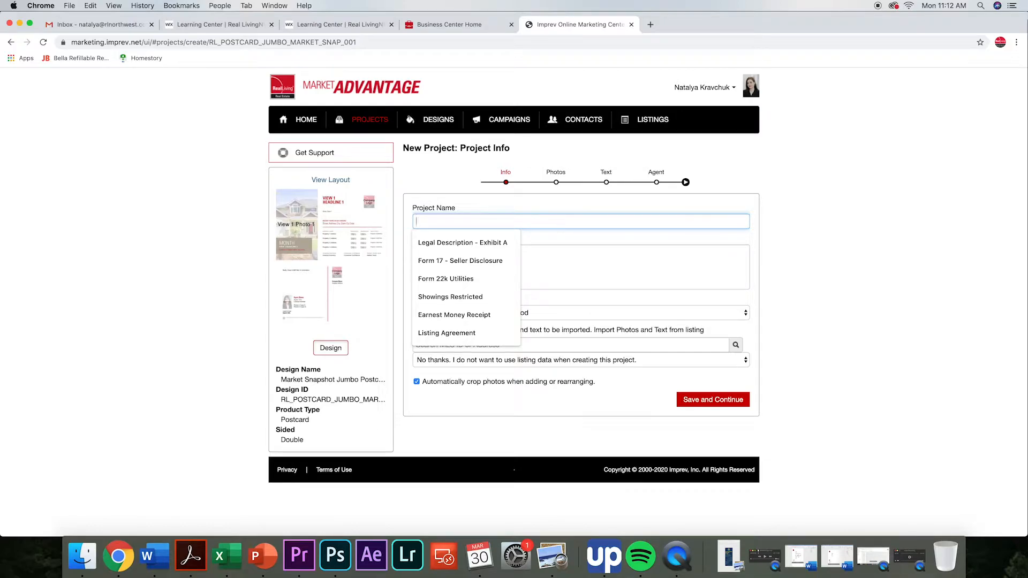
{"action": "type", "text": "Bothell Nigh"}
{"action": "key", "text": "BackSpace"}
{"action": "key", "text": "BackSpace"}
{"action": "key", "text": "BackSpace"}
{"action": "type", "text": "eighborh"}
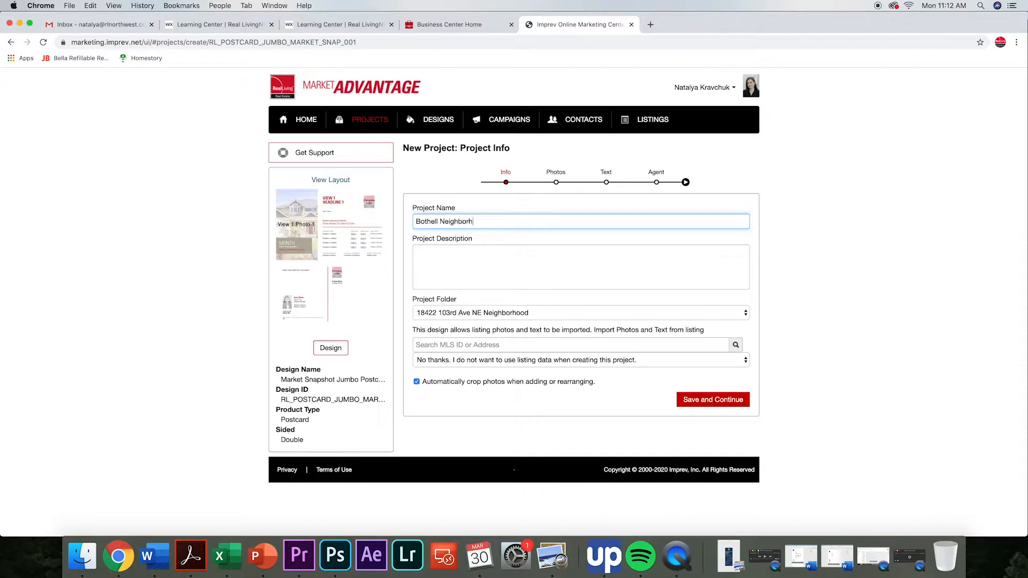
{"action": "type", "text": "ood Recent Sales"}
{"action": "left_click", "coordinate": [453, 257]}
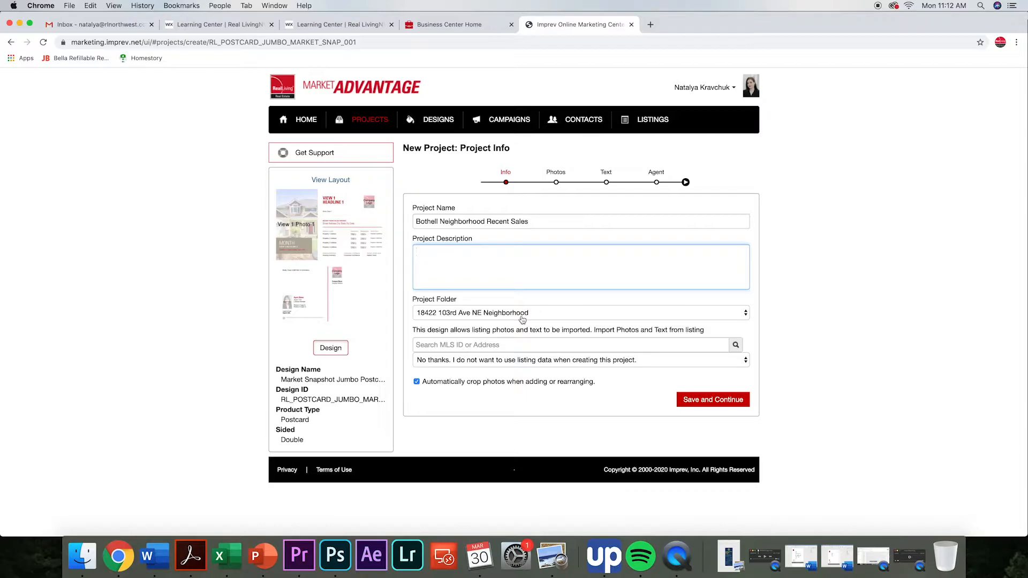
Create a new project folder called "Bothell Recent Sales" and save the project info without importing listing data.
{"action": "left_click", "coordinate": [455, 316]}
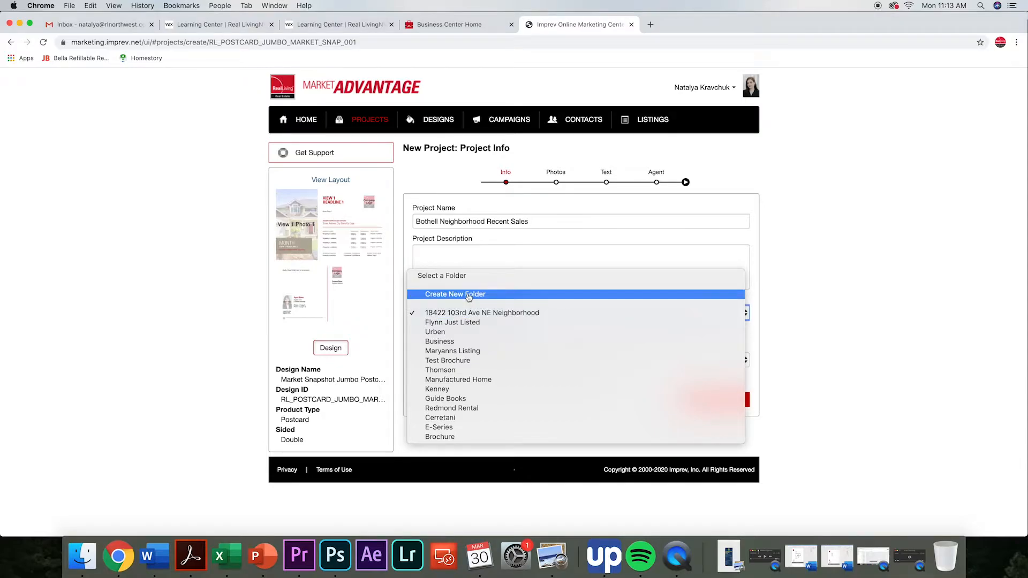
{"action": "left_click", "coordinate": [464, 298]}
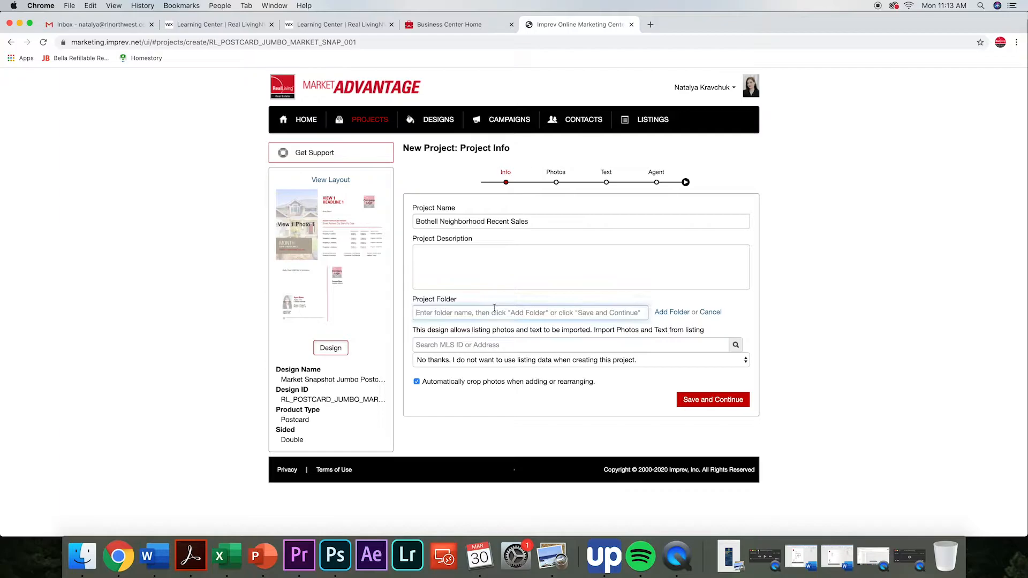
{"action": "type", "text": "BOthell"}
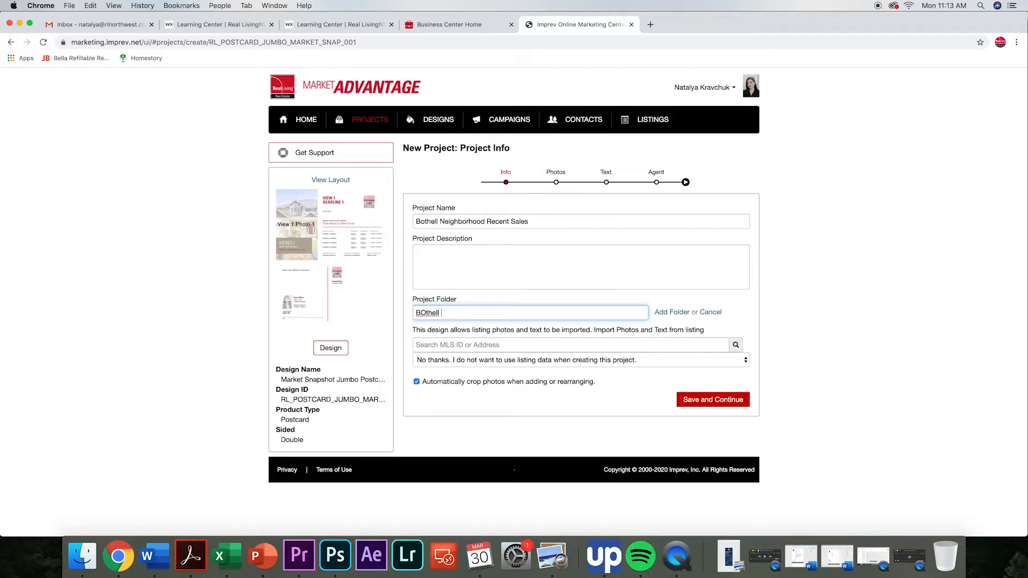
{"action": "key", "text": "BackSpace"}
{"action": "key", "text": "BackSpace"}
{"action": "key", "text": "BackSpace"}
{"action": "key", "text": "BackSpace"}
{"action": "type", "text": "othell Recent Sales"}
{"action": "left_click", "coordinate": [420, 345]}
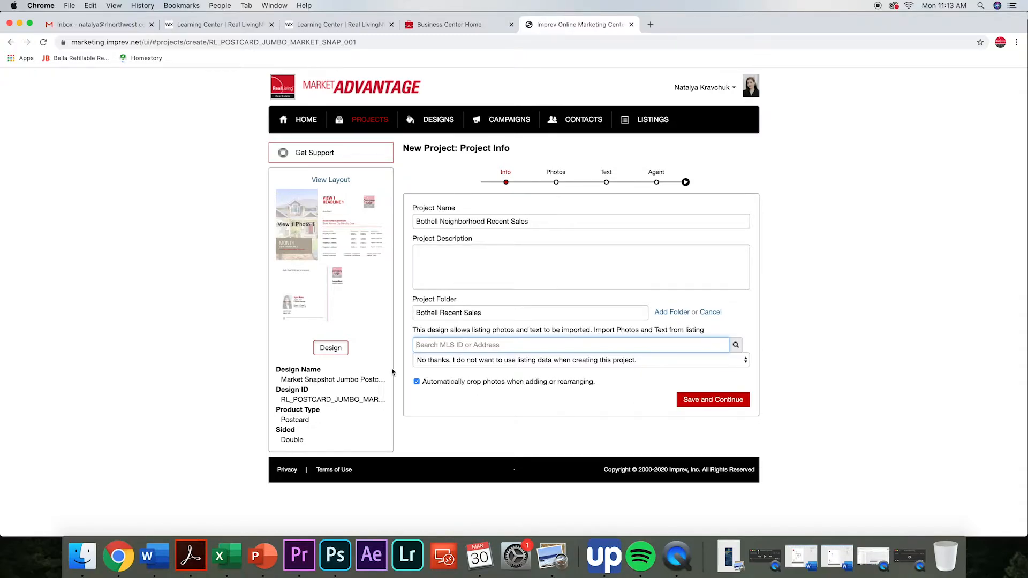
{"action": "left_click", "coordinate": [708, 401]}
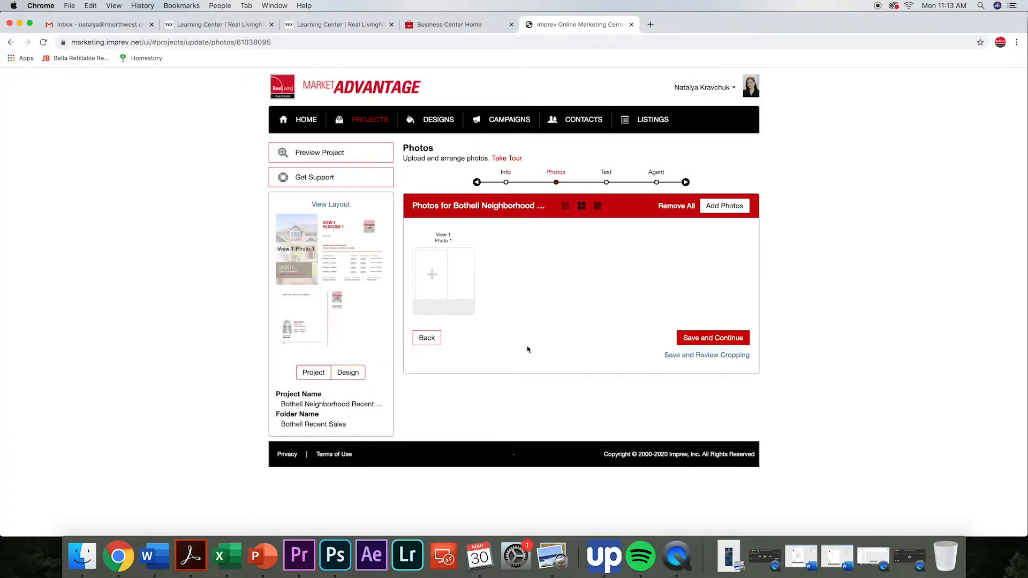
Upload "Copy of BUILD A PAGE ON YOUR WEBSITE.png" from Downloads as the View 1 photo and continue to the text stage.
{"action": "left_click", "coordinate": [431, 278]}
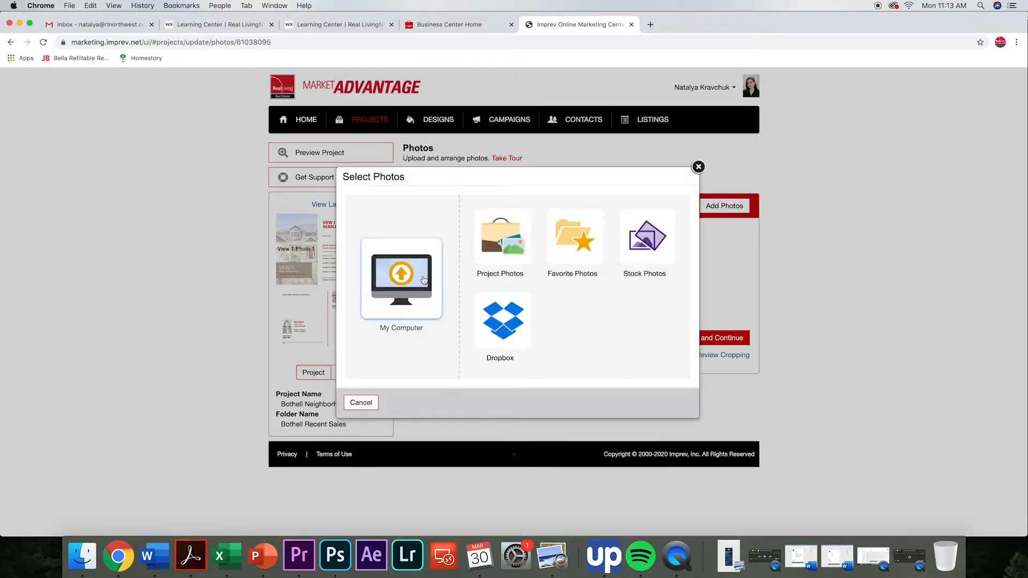
{"action": "left_click", "coordinate": [427, 280]}
{"action": "left_click", "coordinate": [391, 219]}
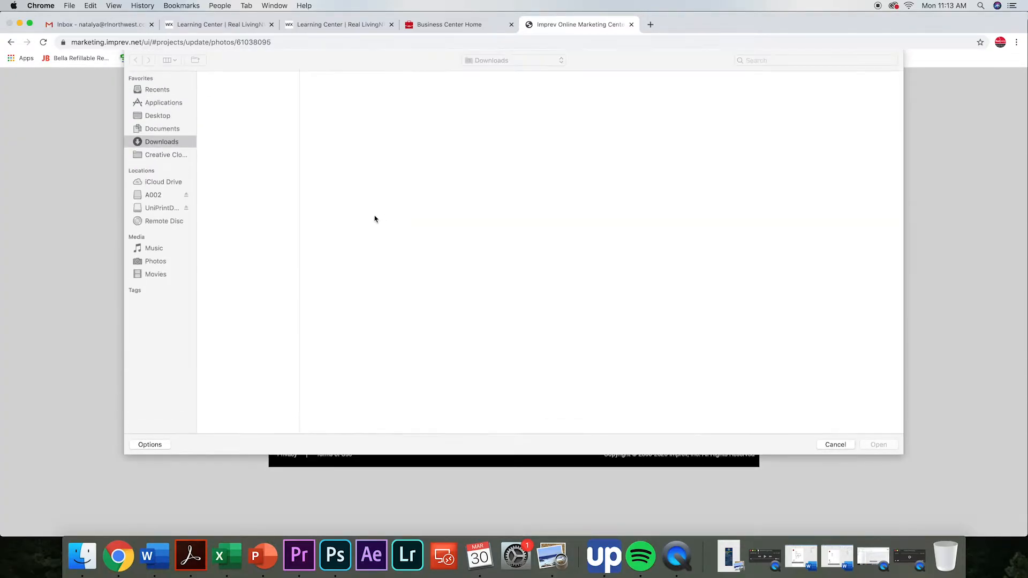
{"action": "left_click", "coordinate": [243, 248]}
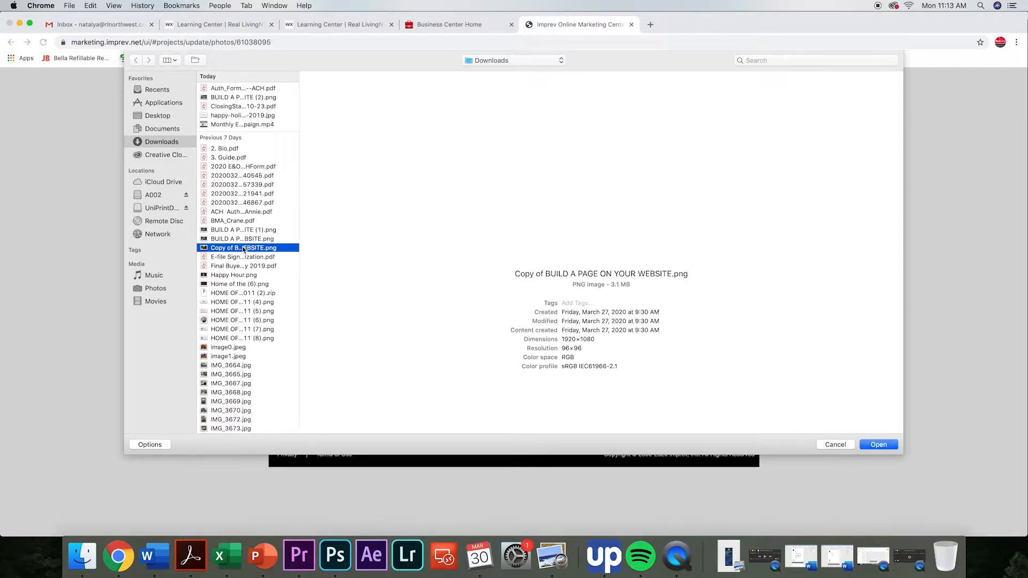
{"action": "left_click", "coordinate": [877, 445]}
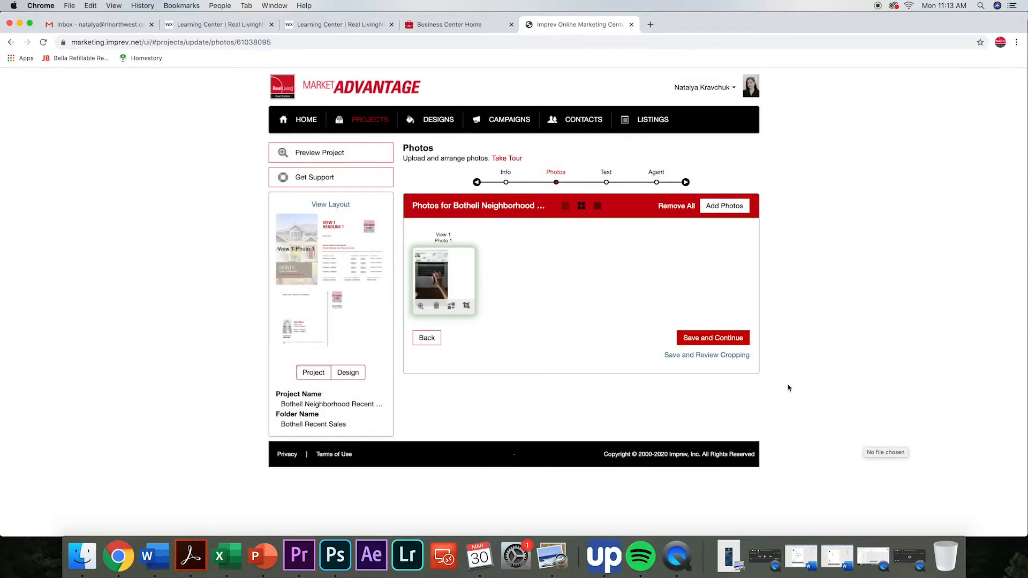
{"action": "left_click", "coordinate": [722, 342]}
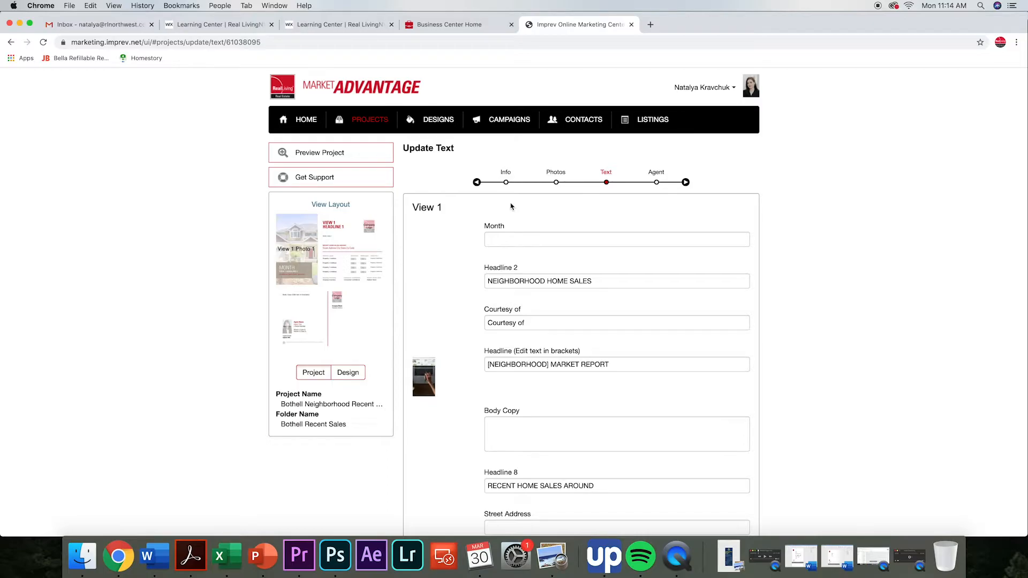
Set the postcard's month text in View 1 to MARCH.
{"action": "left_click", "coordinate": [500, 239]}
{"action": "type", "text": "MARCH"}
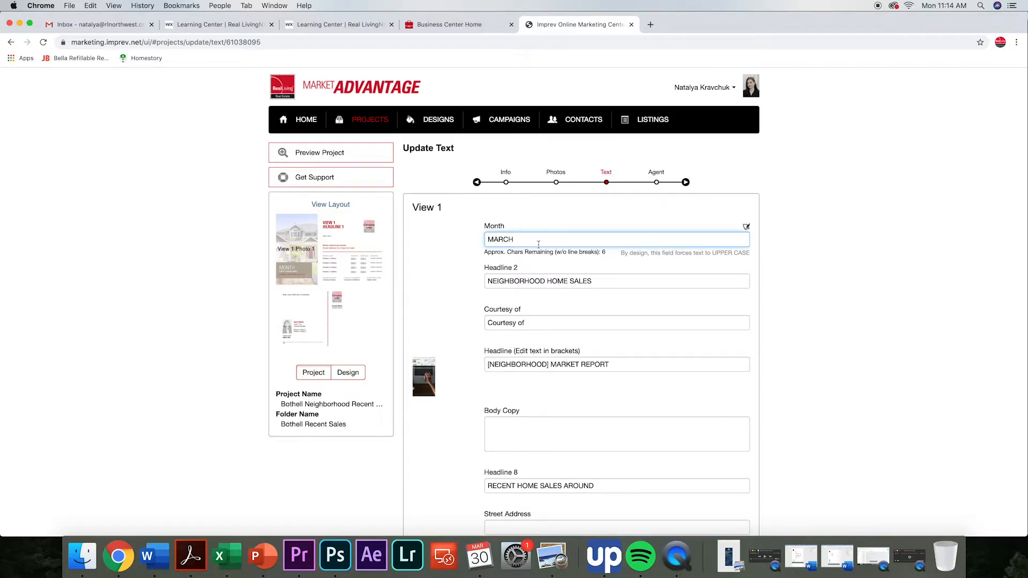
{"action": "scroll", "coordinate": [622, 236], "scroll_direction": "down", "scroll_amount": 2}
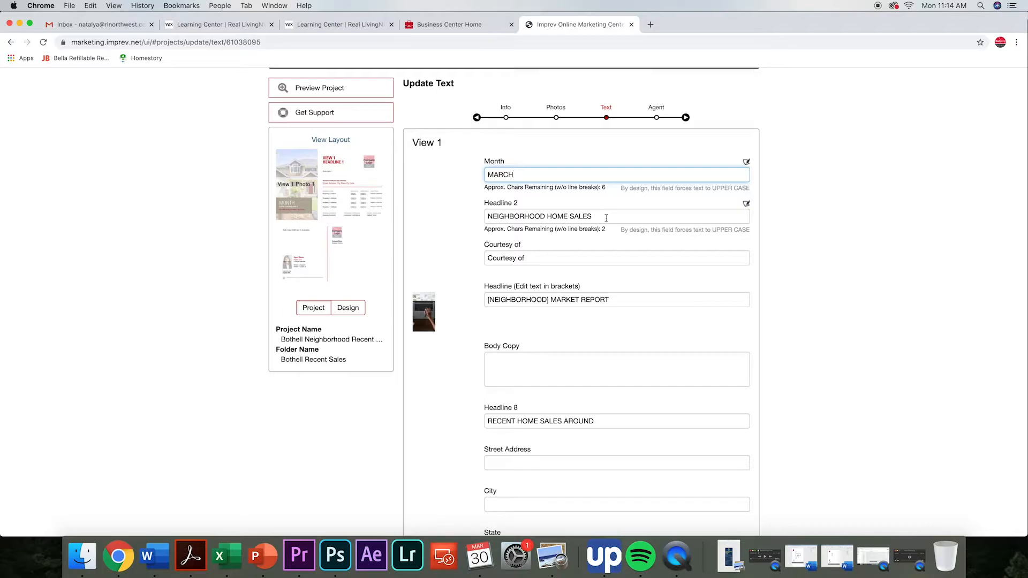
{"action": "scroll", "coordinate": [606, 218], "scroll_direction": "down", "scroll_amount": 3}
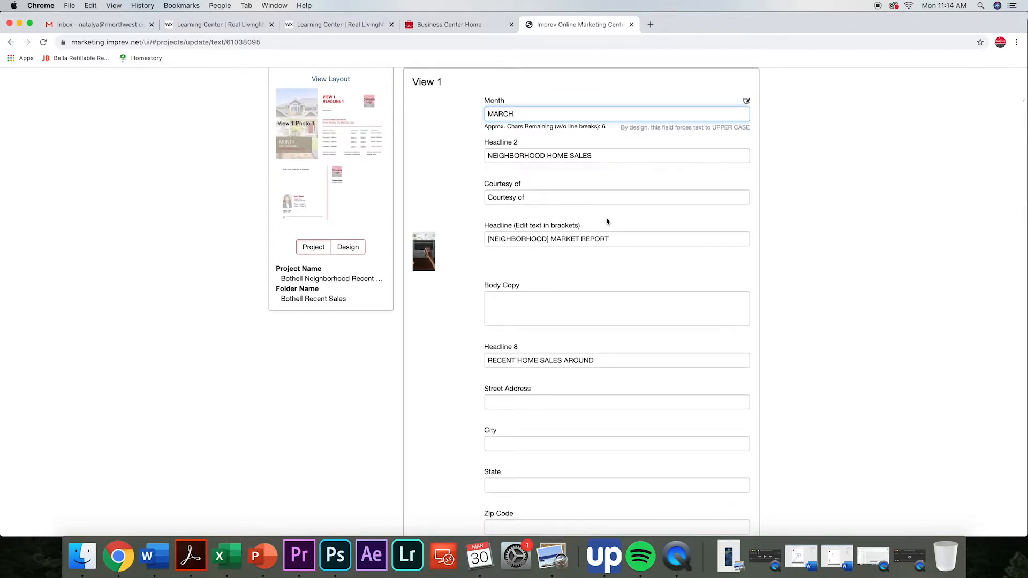
Replace the bracketed neighborhood placeholder in the headline so it reads "DOWNTOWN BOTHELL MARKET REPORT".
{"action": "left_click", "coordinate": [508, 198]}
{"action": "left_click", "coordinate": [582, 226]}
{"action": "scroll", "coordinate": [582, 226], "scroll_direction": "down", "scroll_amount": 1}
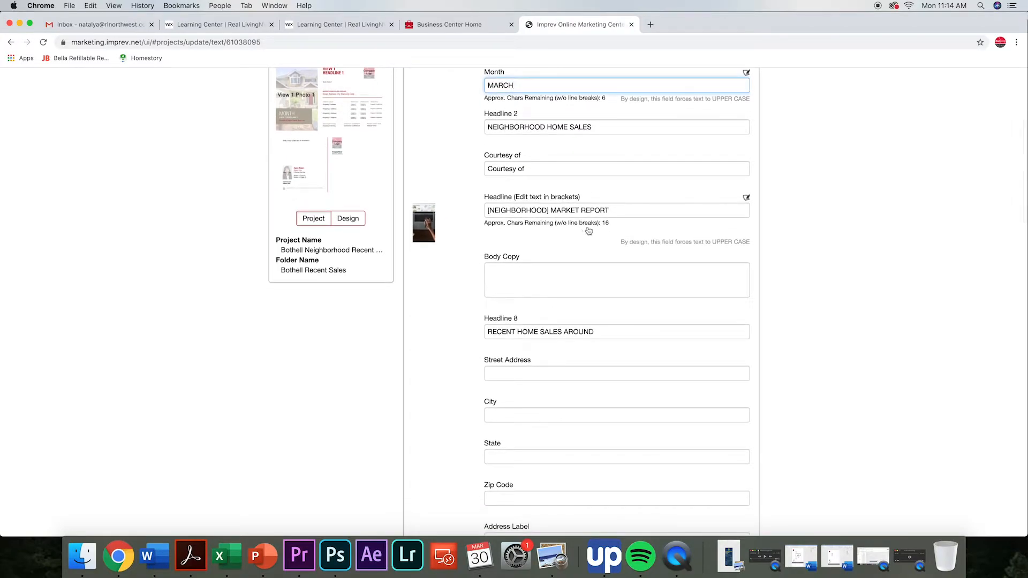
{"action": "scroll", "coordinate": [585, 230], "scroll_direction": "down", "scroll_amount": 1}
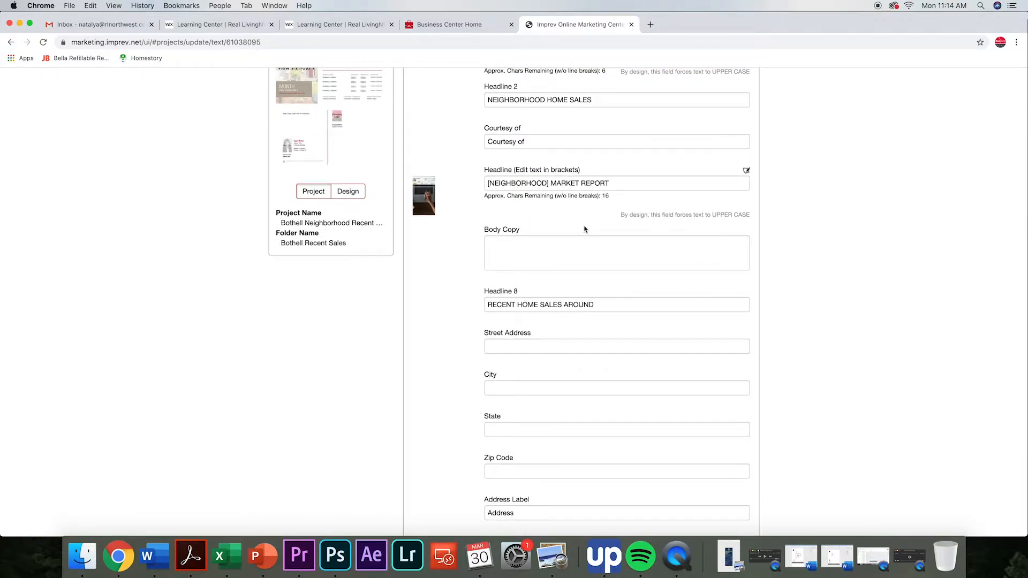
{"action": "scroll", "coordinate": [585, 230], "scroll_direction": "up", "scroll_amount": 3}
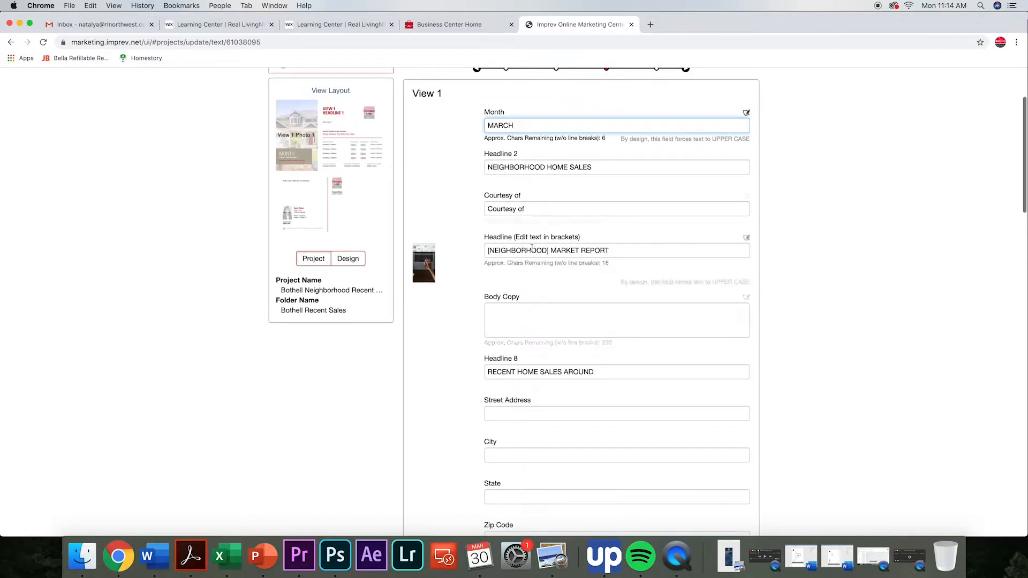
{"action": "left_click_drag", "start_coordinate": [550, 250], "coordinate": [486, 249]}
{"action": "key", "text": "BackSpace"}
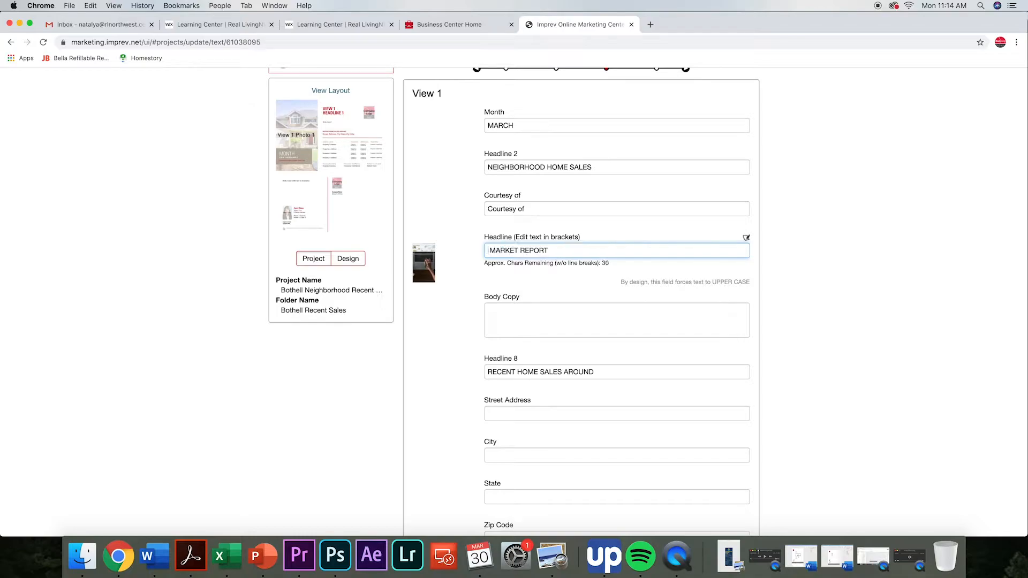
{"action": "type", "text": "DOWNTOWN BOTHE"}
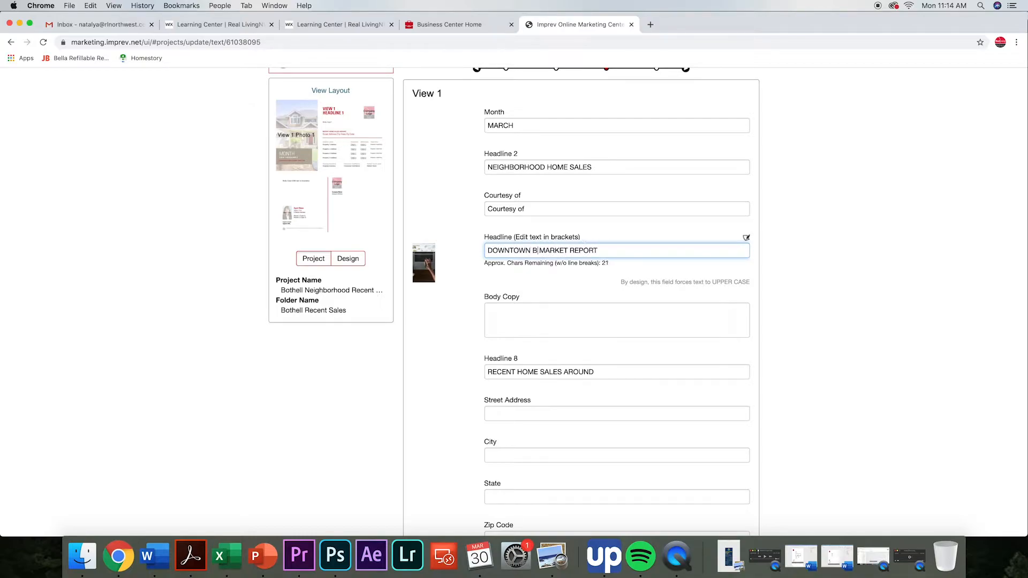
{"action": "type", "text": "LL"}
Fill the View 1 body copy with about two lines of random filler text starting with "Nndfsjdnfjskndfjsk".
{"action": "left_click", "coordinate": [585, 316]}
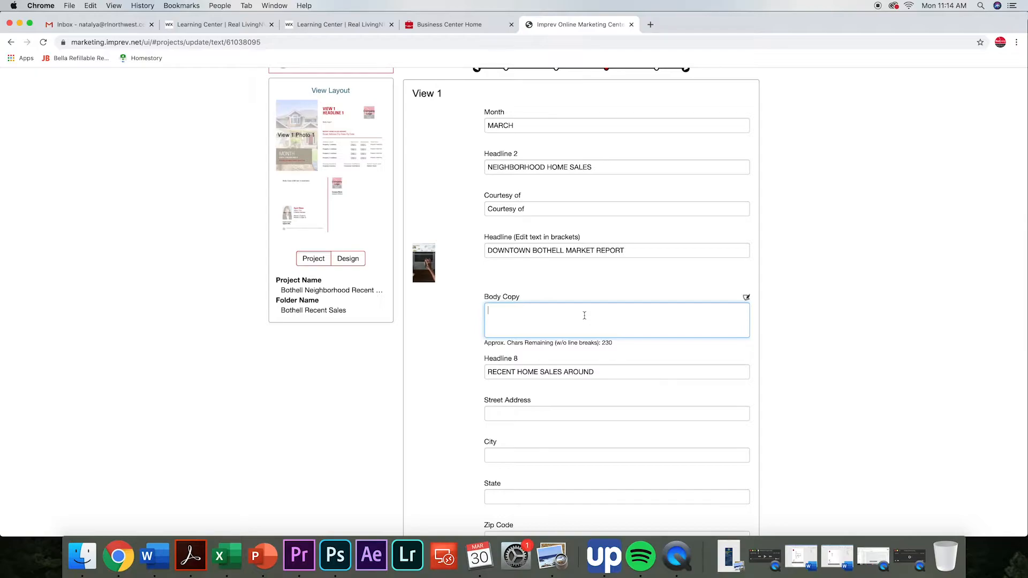
{"action": "type", "text": "Nndfsjdnfjskndfjskdnfksdnjksndvsknksdnvksjdncksndckjsnckjnsdc"}
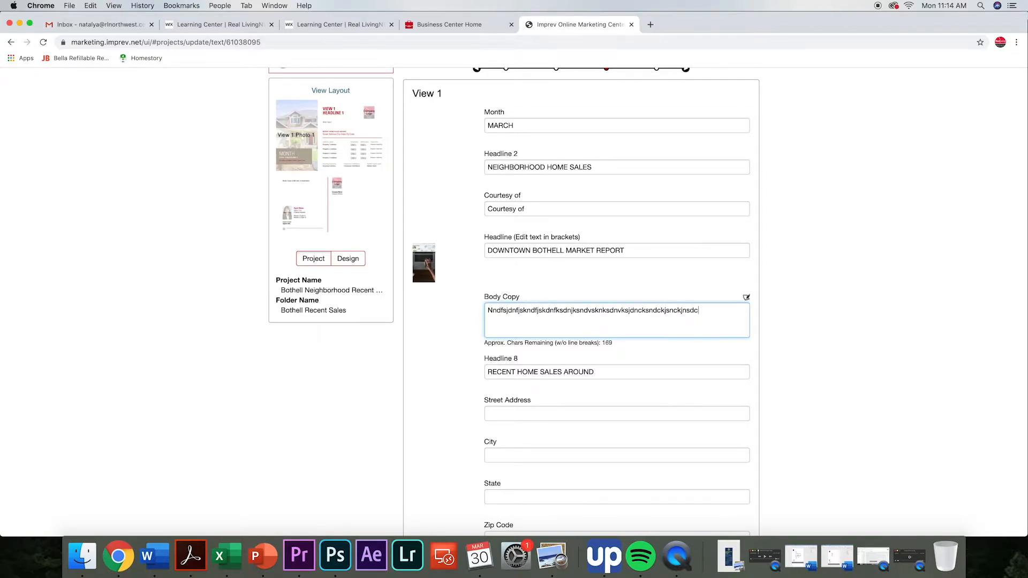
{"action": "type", "text": "ksdnsvnjsdvnsdvnskvnsjkdvnskdvnskv"}
{"action": "scroll", "coordinate": [654, 292], "scroll_direction": "up", "scroll_amount": 3}
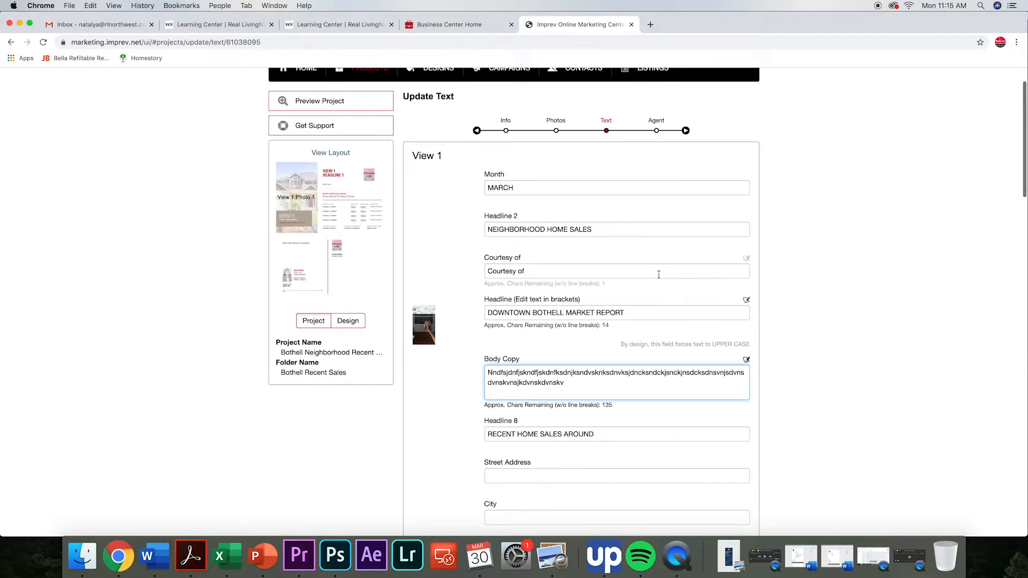
Preview the postcard project to check the month, headline and body copy on its front, and close the preview.
{"action": "left_click", "coordinate": [327, 105]}
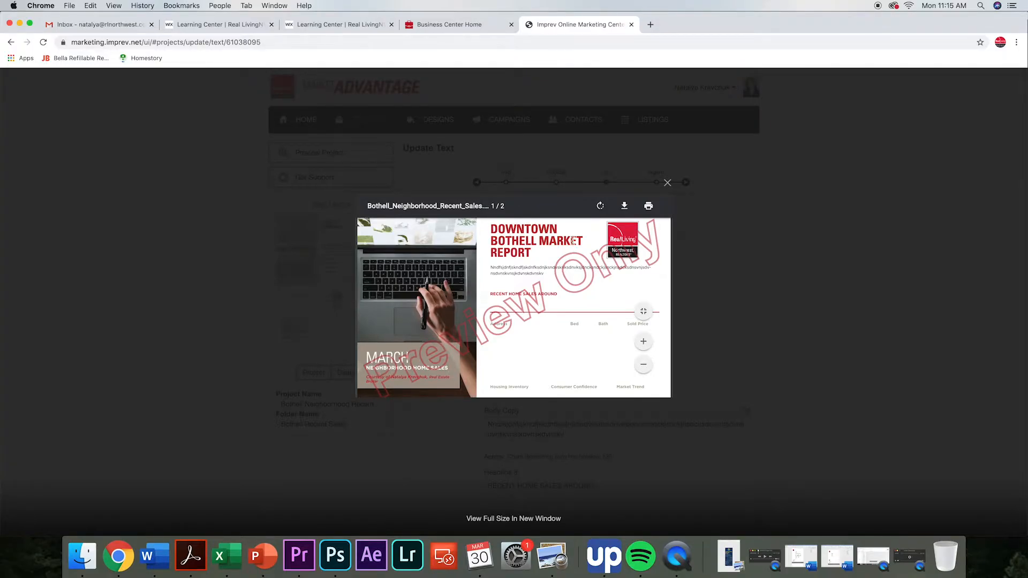
{"action": "scroll", "coordinate": [530, 252], "scroll_direction": "up", "scroll_amount": 1}
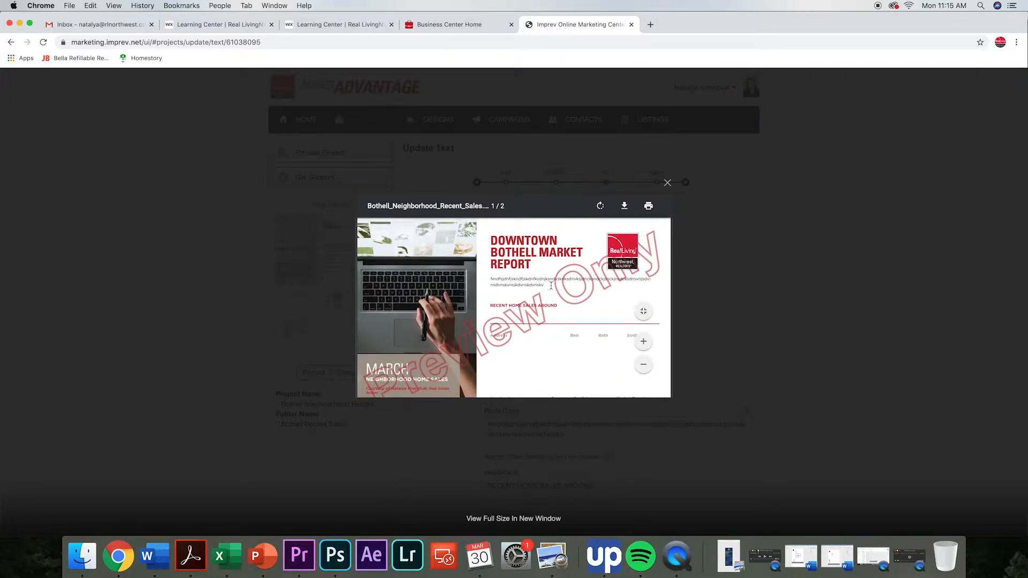
{"action": "scroll", "coordinate": [531, 297], "scroll_direction": "up", "scroll_amount": 1}
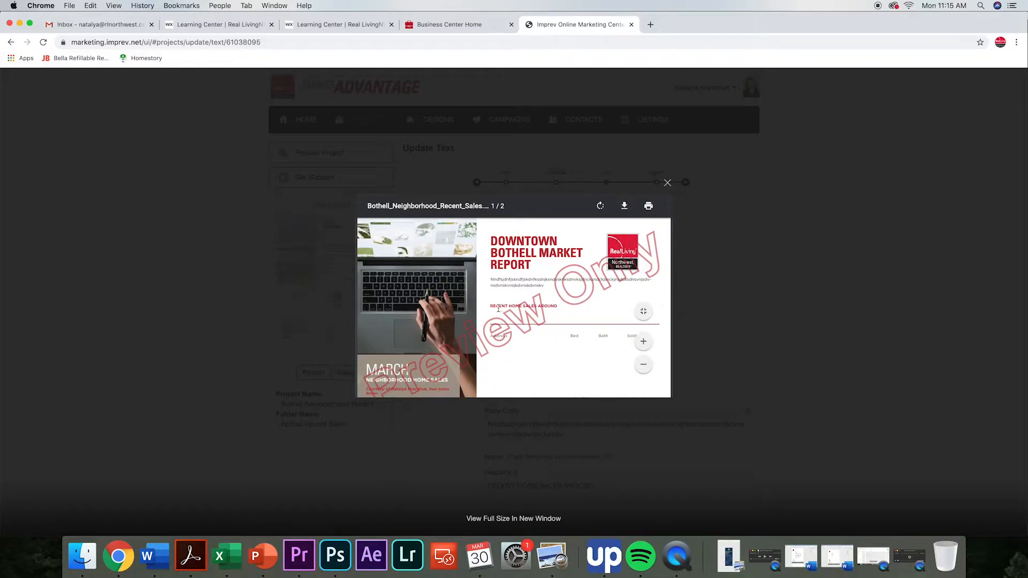
{"action": "scroll", "coordinate": [543, 327], "scroll_direction": "down", "scroll_amount": 1}
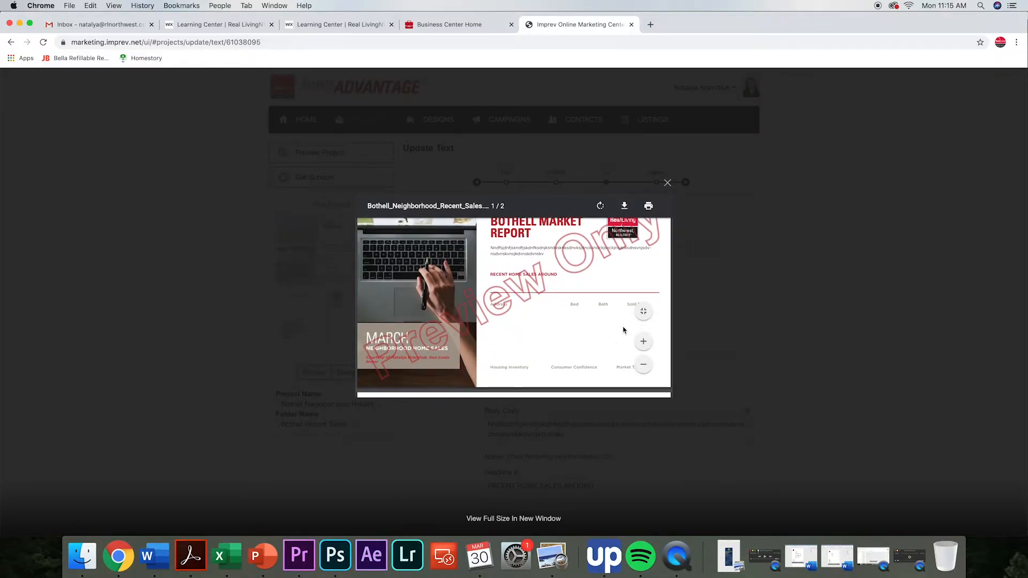
{"action": "left_click", "coordinate": [666, 184]}
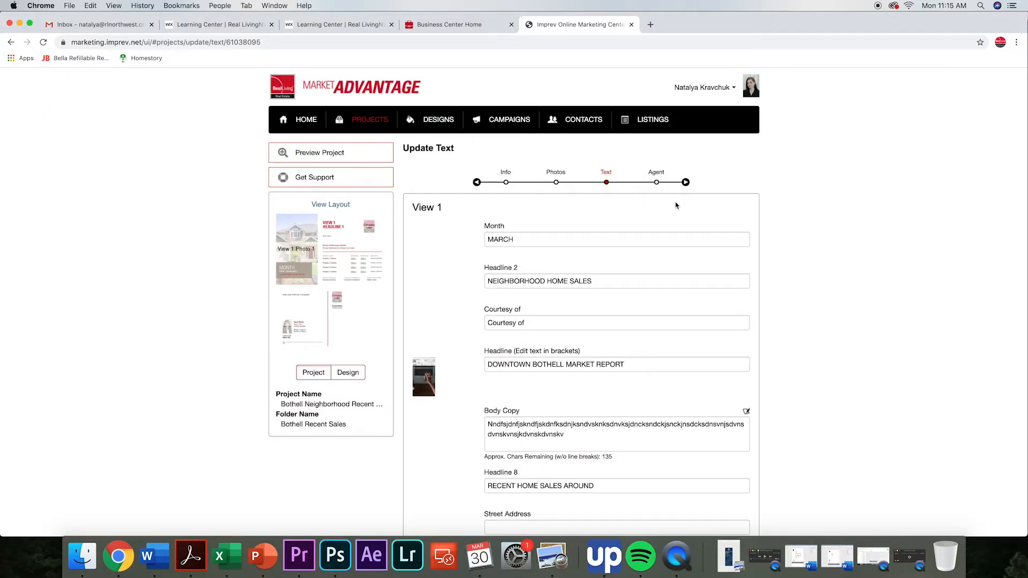
Enter "Downtown Bothell" as the View 1 street address beneath the RECENT HOME SALES AROUND headline.
{"action": "scroll", "coordinate": [699, 256], "scroll_direction": "down", "scroll_amount": 4}
{"action": "scroll", "coordinate": [699, 256], "scroll_direction": "down", "scroll_amount": 4}
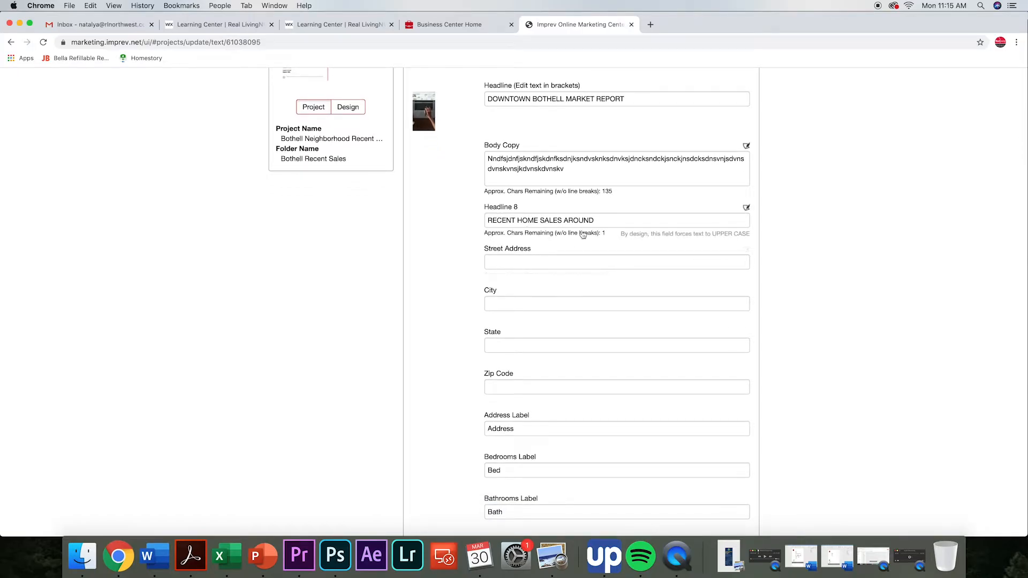
{"action": "left_click", "coordinate": [571, 262]}
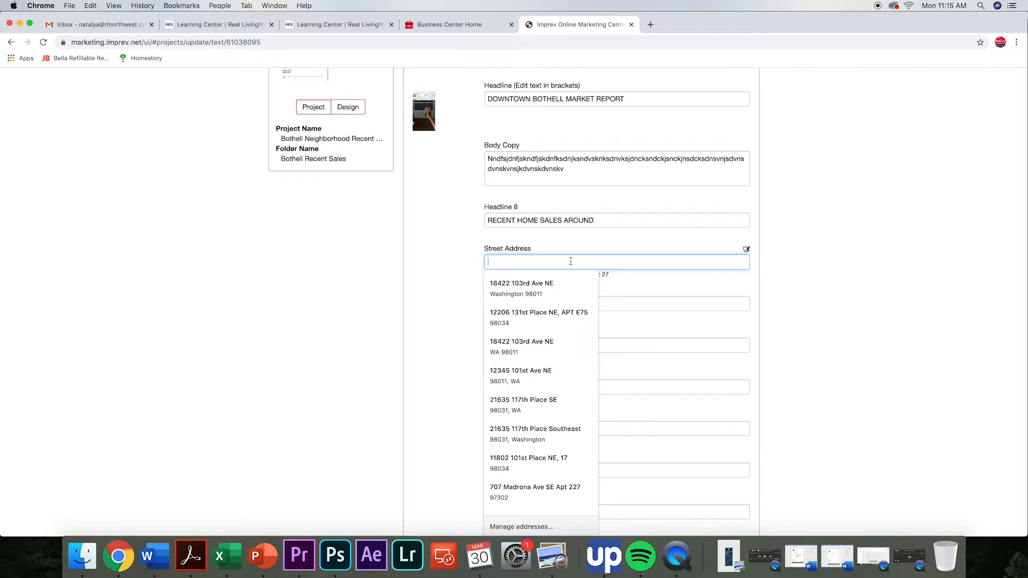
{"action": "type", "text": "Down"}
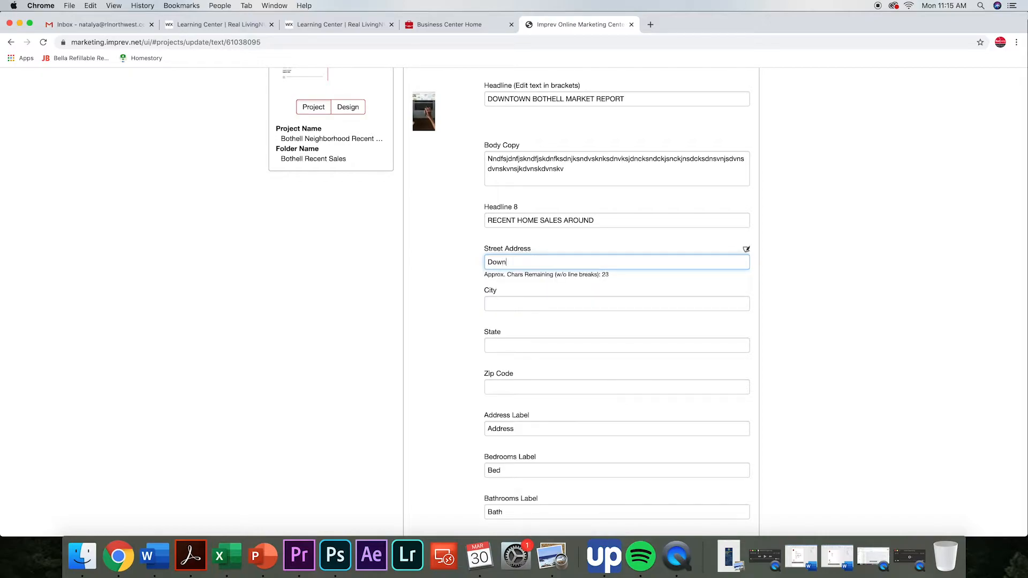
{"action": "type", "text": "town Bothell"}
Fill in the Property 1 address with the sold home's full street address, city, state and zip code.
{"action": "scroll", "coordinate": [819, 264], "scroll_direction": "down", "scroll_amount": 1}
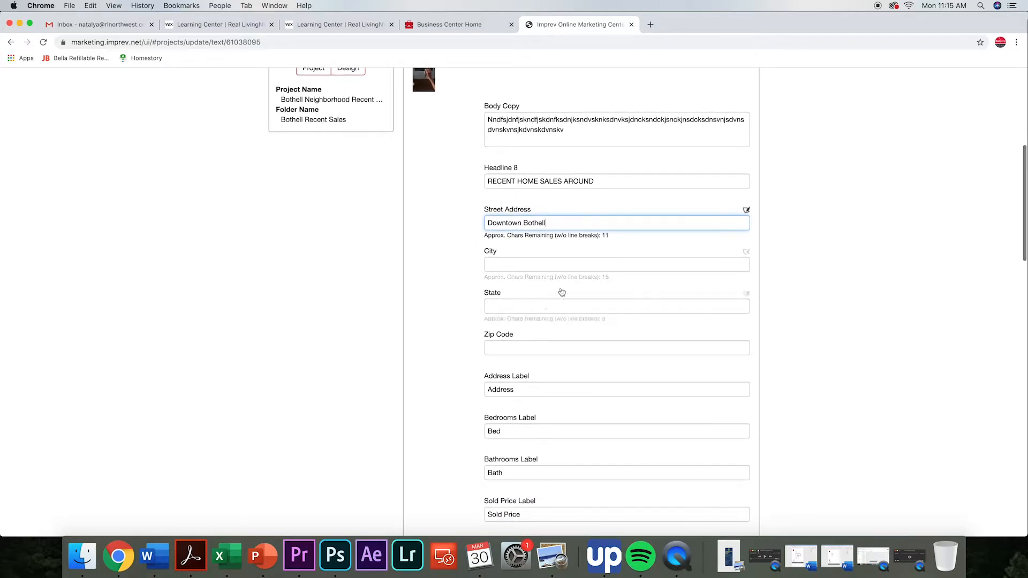
{"action": "scroll", "coordinate": [600, 300], "scroll_direction": "down", "scroll_amount": 1}
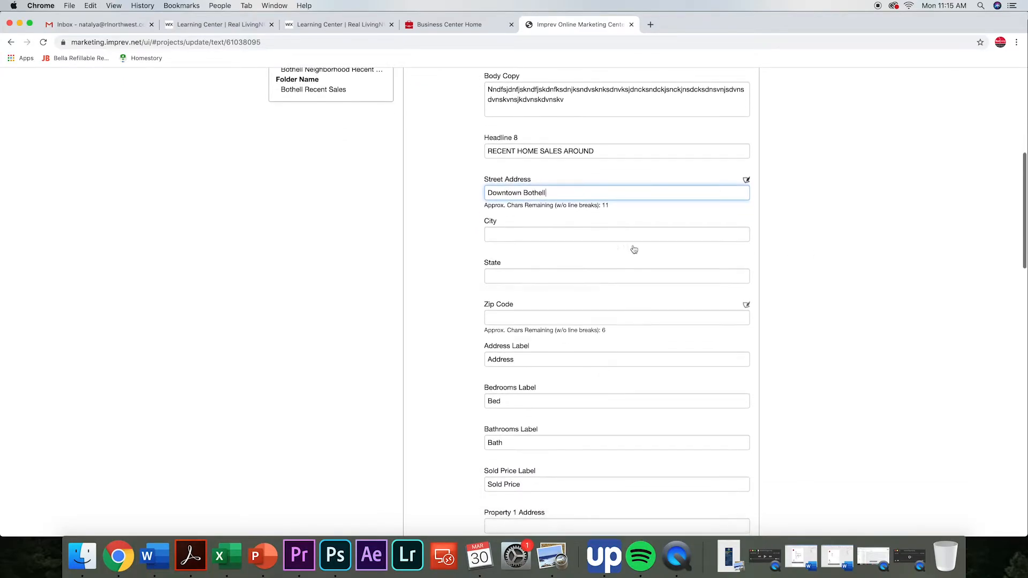
{"action": "scroll", "coordinate": [624, 253], "scroll_direction": "down", "scroll_amount": 3}
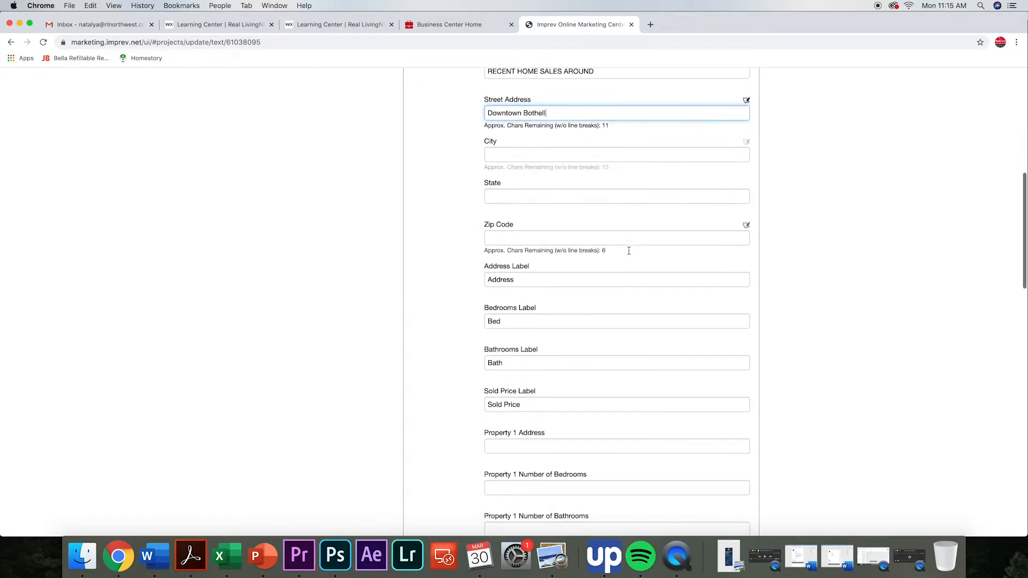
{"action": "scroll", "coordinate": [628, 251], "scroll_direction": "down", "scroll_amount": 2}
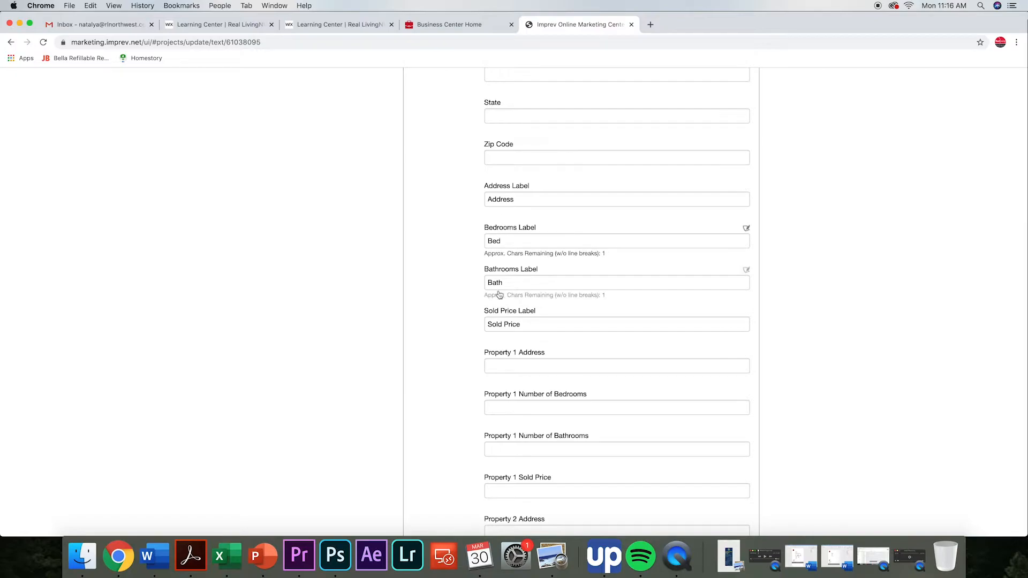
{"action": "scroll", "coordinate": [527, 242], "scroll_direction": "down", "scroll_amount": 2}
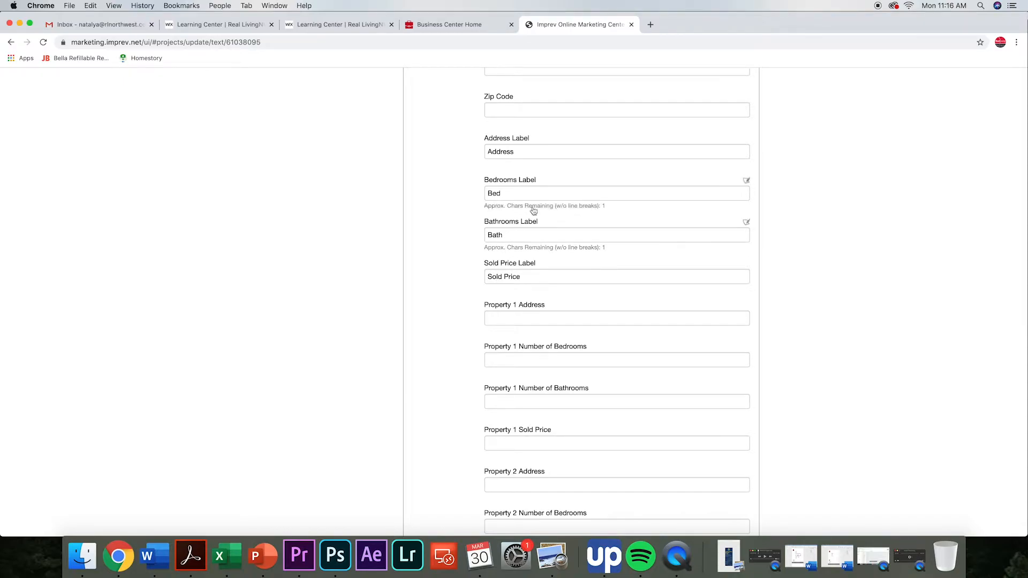
{"action": "scroll", "coordinate": [532, 209], "scroll_direction": "down", "scroll_amount": 3}
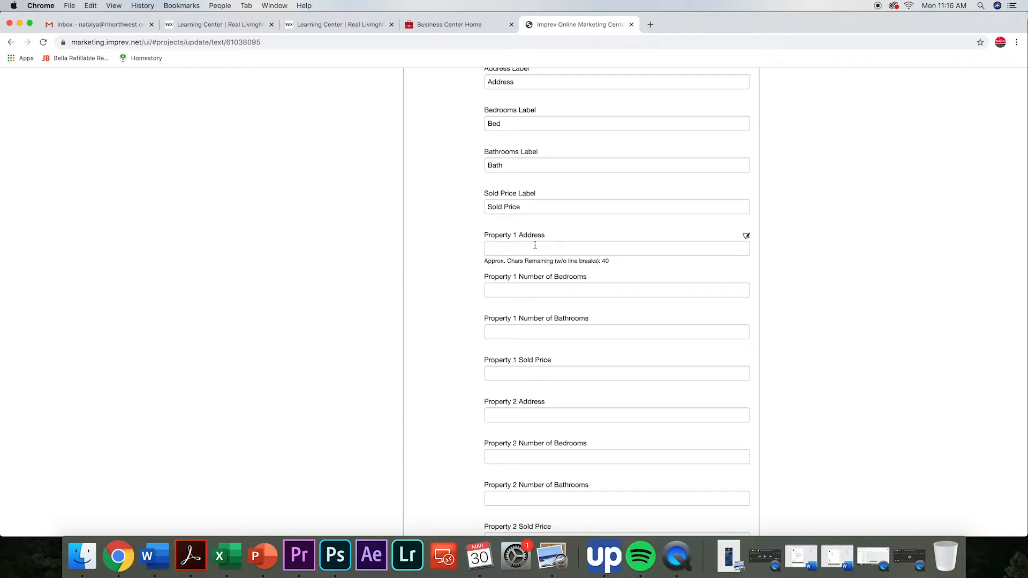
{"action": "left_click", "coordinate": [535, 248]}
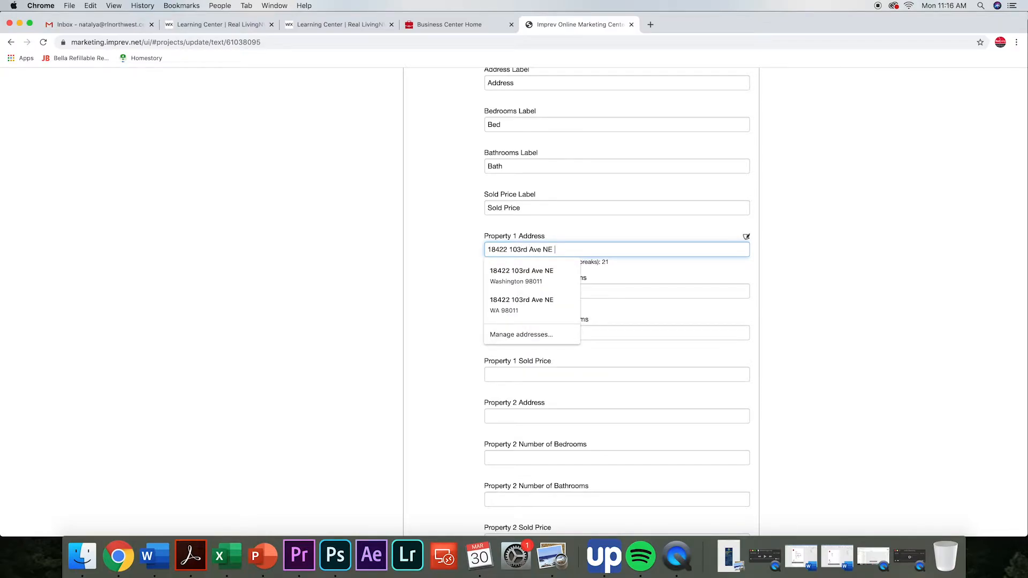
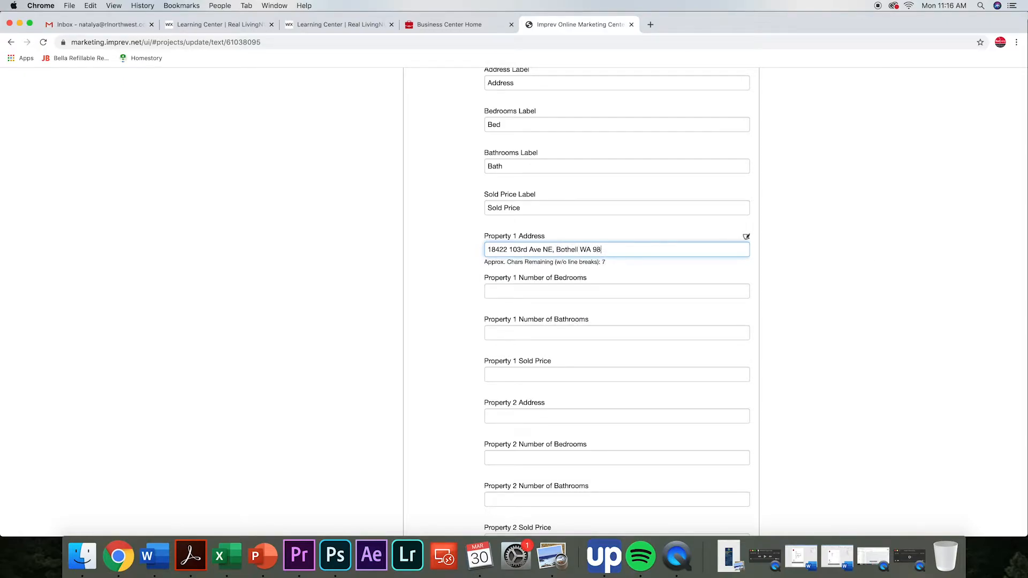
Give Property 1 3 bedrooms, 2.5 bathrooms and a sold price of $420,000.
{"action": "left_click", "coordinate": [611, 293]}
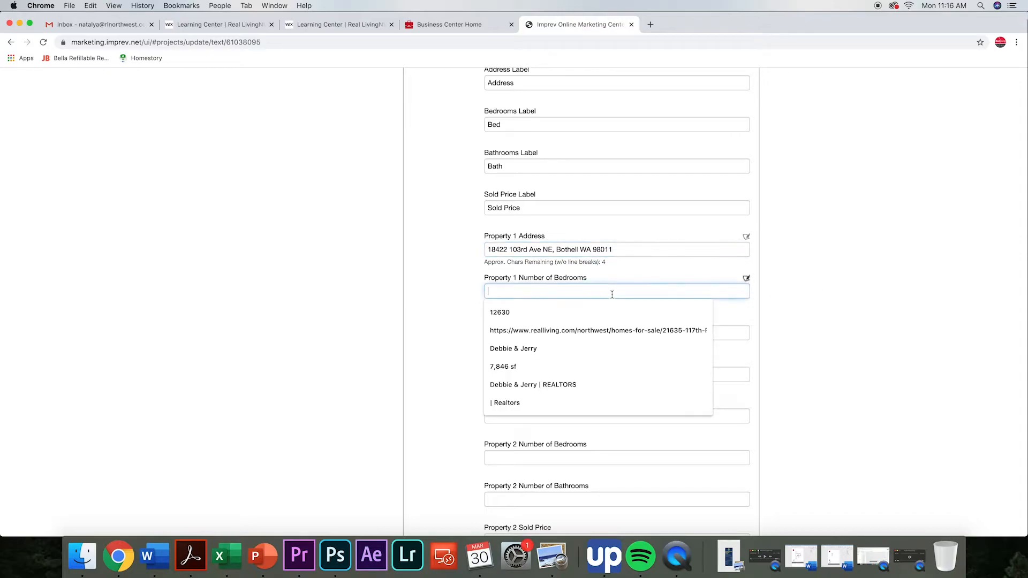
{"action": "type", "text": "3"}
{"action": "left_click", "coordinate": [591, 331]}
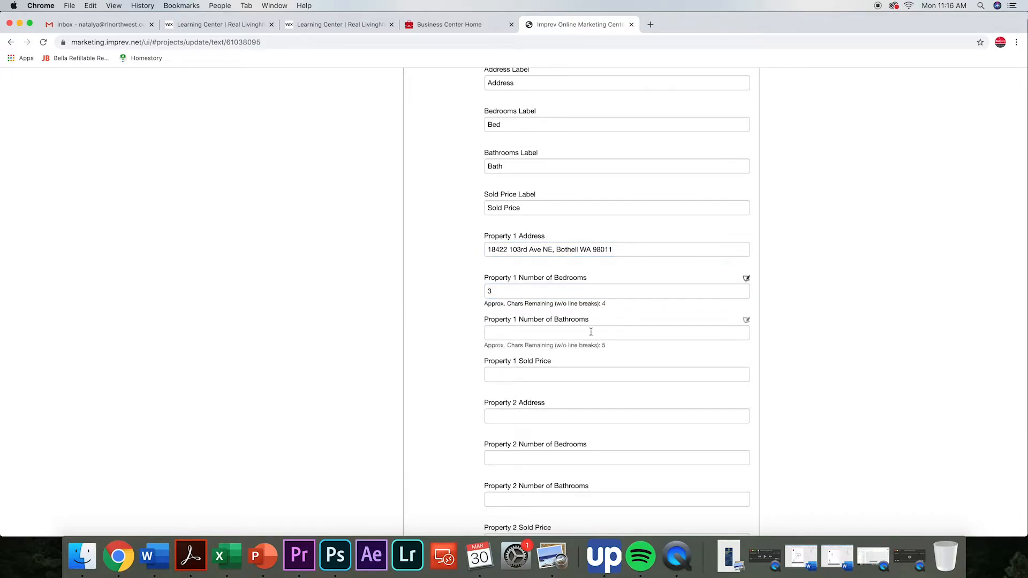
{"action": "type", "text": "2.5"}
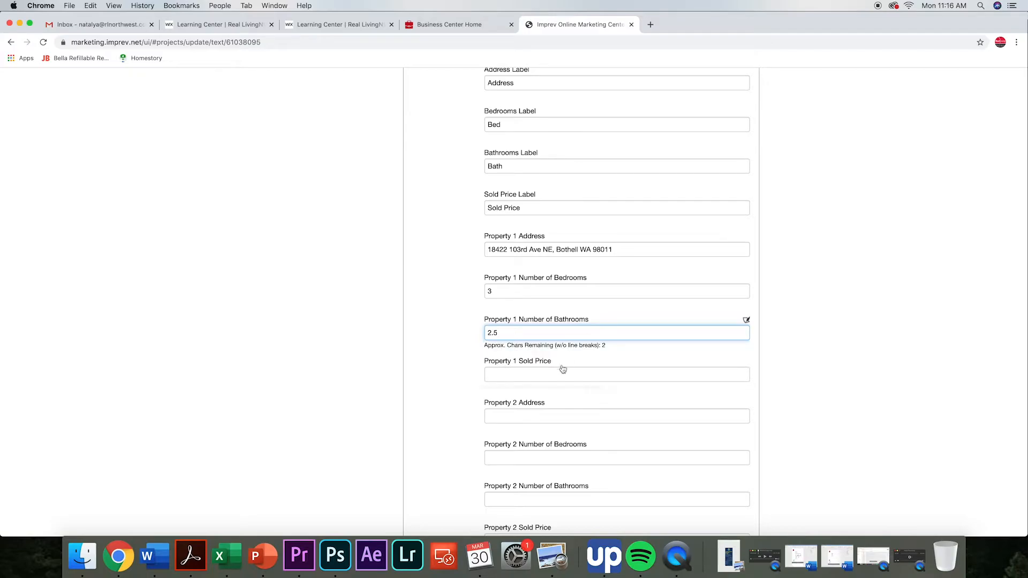
{"action": "left_click", "coordinate": [559, 369]}
{"action": "type", "text": "$42"}
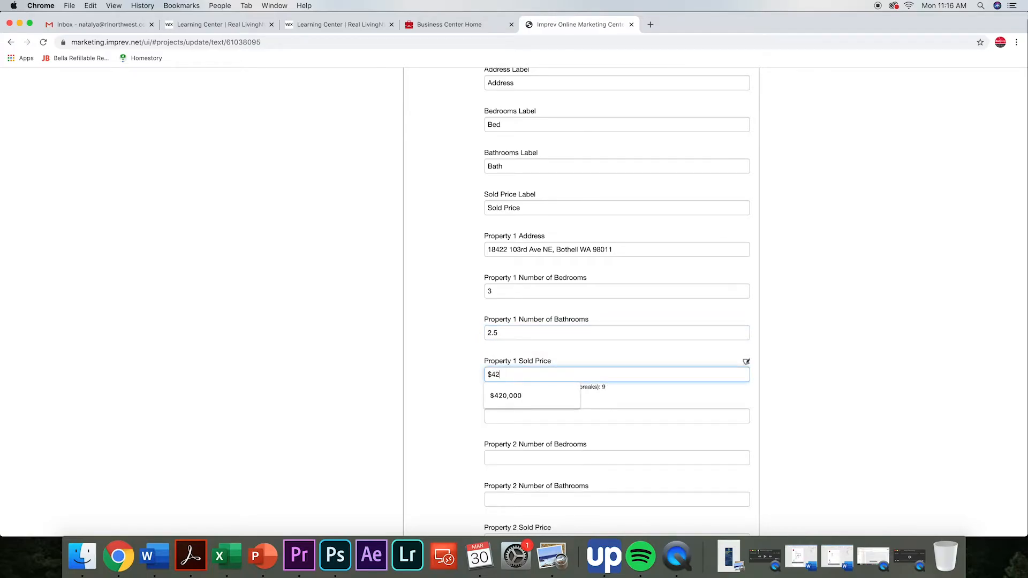
{"action": "type", "text": "0,000"}
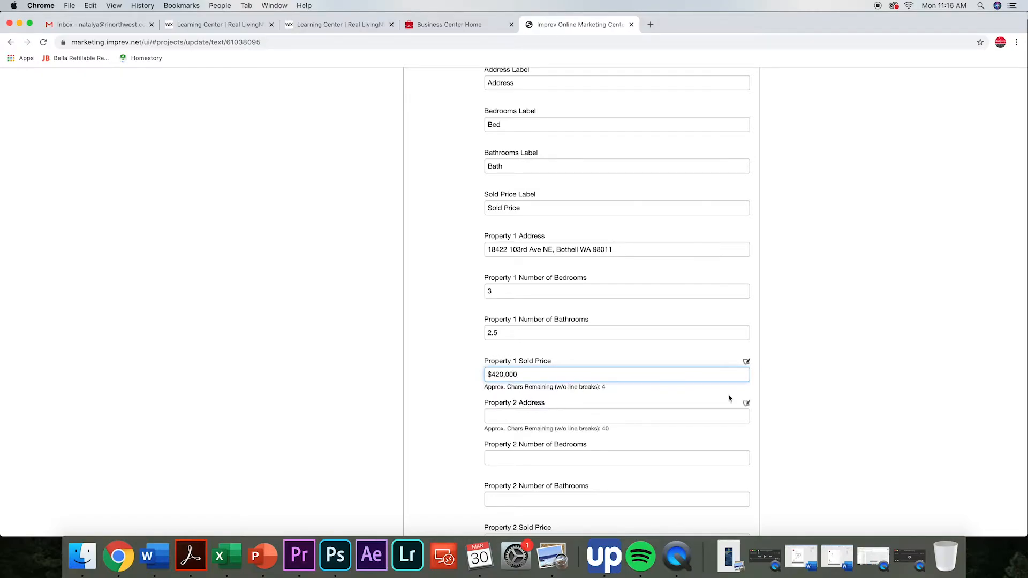
Set the Housing Inventory value in View 2 to 8.
{"action": "scroll", "coordinate": [730, 397], "scroll_direction": "down", "scroll_amount": 5}
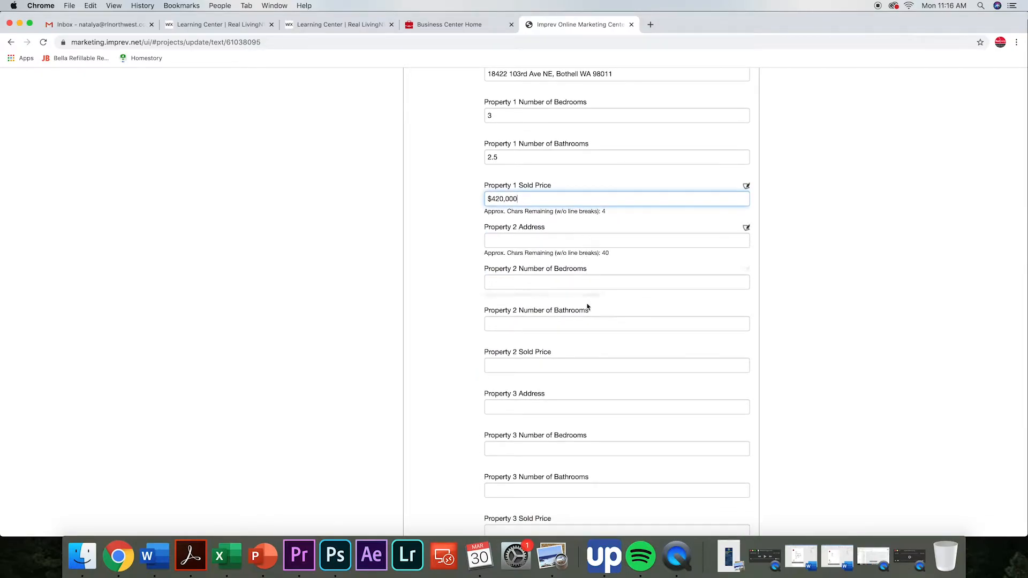
{"action": "scroll", "coordinate": [587, 289], "scroll_direction": "down", "scroll_amount": 10}
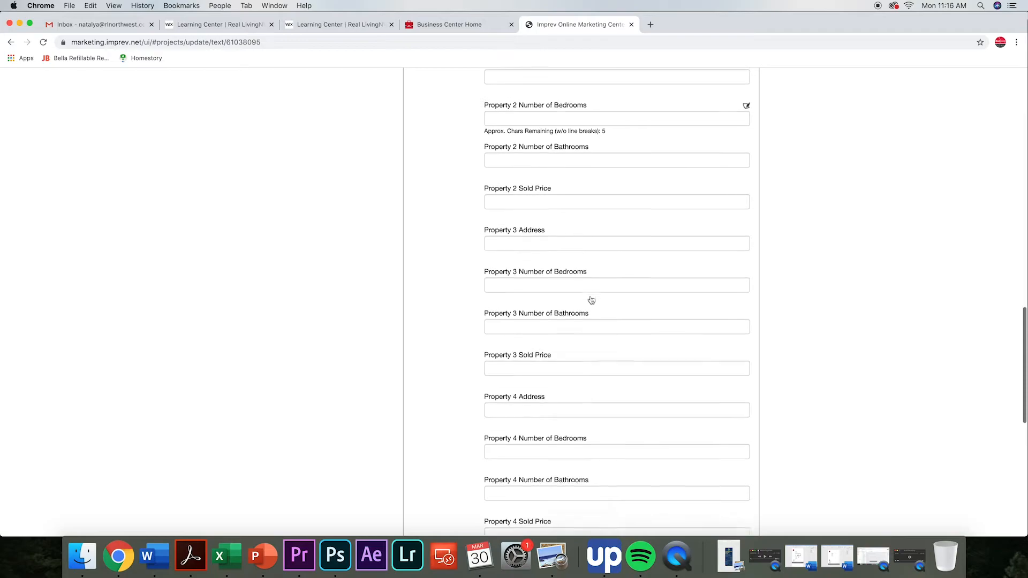
{"action": "scroll", "coordinate": [591, 300], "scroll_direction": "down", "scroll_amount": 3}
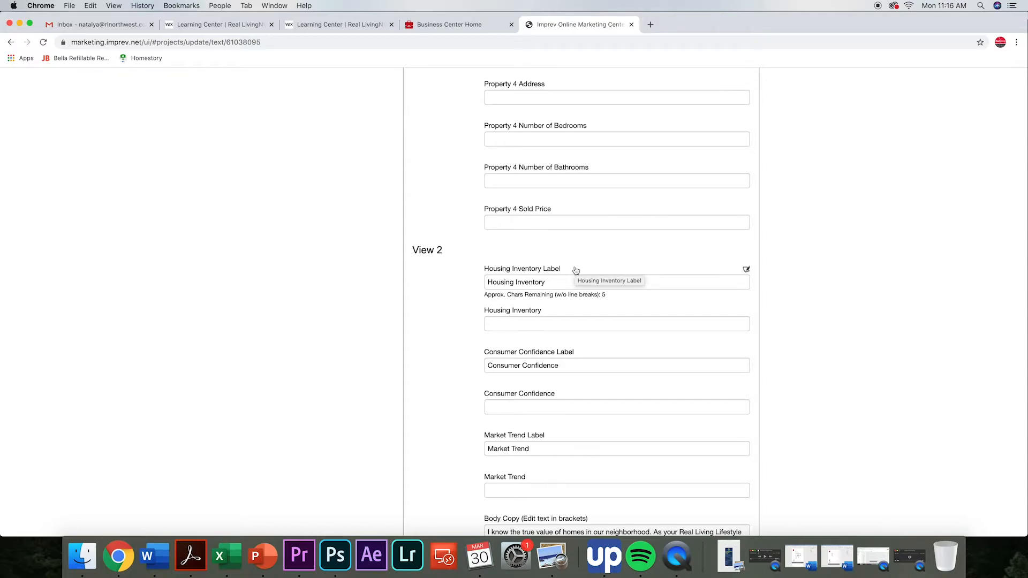
{"action": "left_click", "coordinate": [522, 324]}
{"action": "type", "text": "8"}
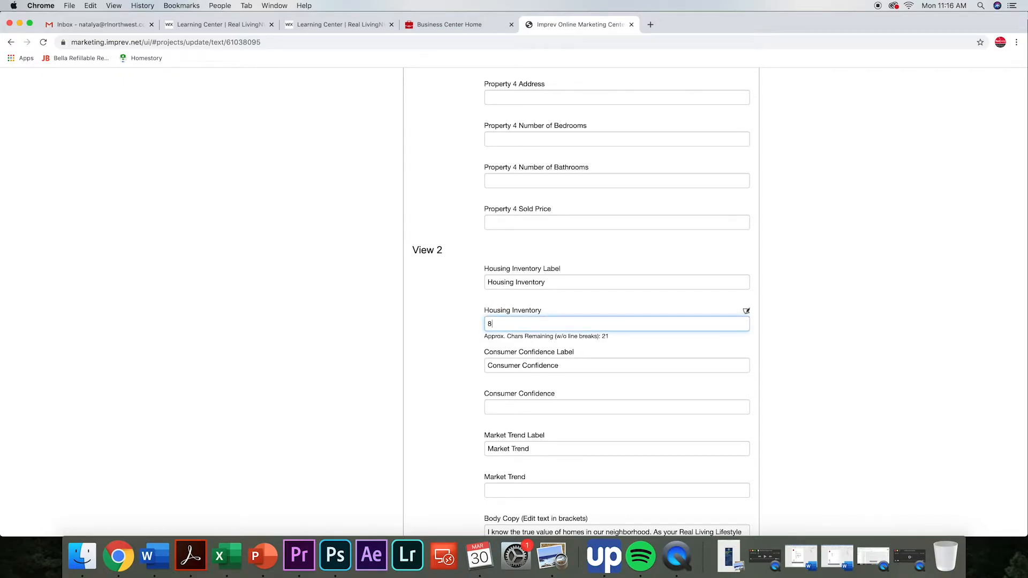
{"action": "left_click", "coordinate": [839, 292]}
Preview both sides of the postcard to check the property table, housing inventory, back body copy and agent details, and close the preview.
{"action": "scroll", "coordinate": [839, 291], "scroll_direction": "down", "scroll_amount": 3}
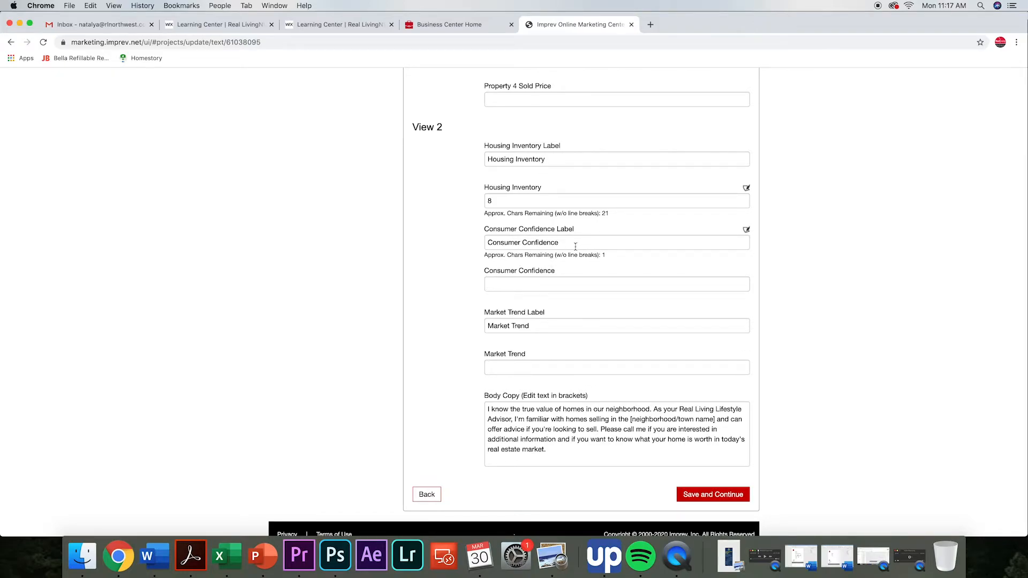
{"action": "scroll", "coordinate": [624, 291], "scroll_direction": "down", "scroll_amount": 1}
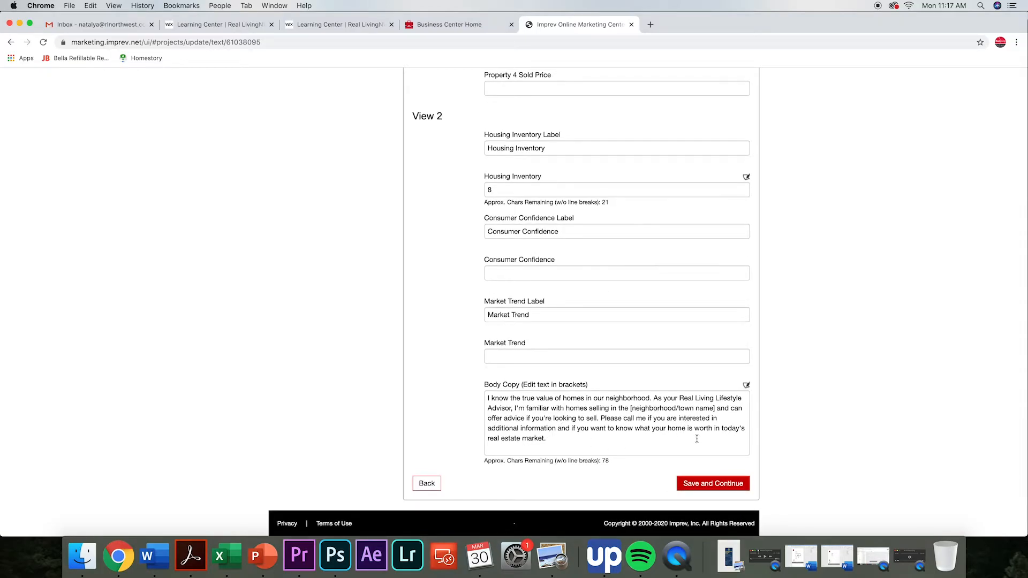
{"action": "scroll", "coordinate": [853, 310], "scroll_direction": "up", "scroll_amount": 1}
{"action": "scroll", "coordinate": [852, 309], "scroll_direction": "up", "scroll_amount": 15}
{"action": "scroll", "coordinate": [849, 309], "scroll_direction": "up", "scroll_amount": 6}
{"action": "left_click", "coordinate": [372, 152]}
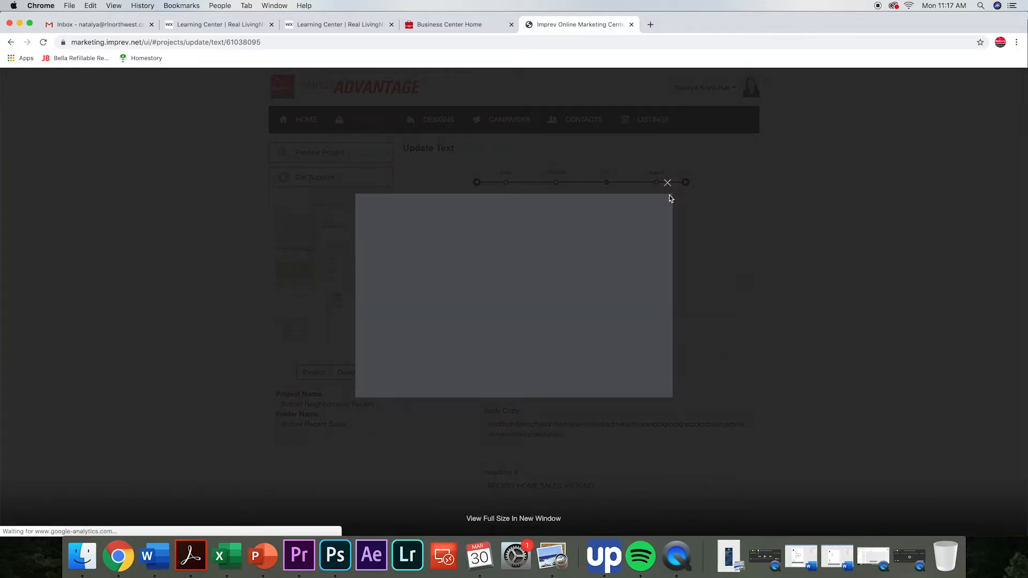
{"action": "scroll", "coordinate": [647, 244], "scroll_direction": "down", "scroll_amount": 2}
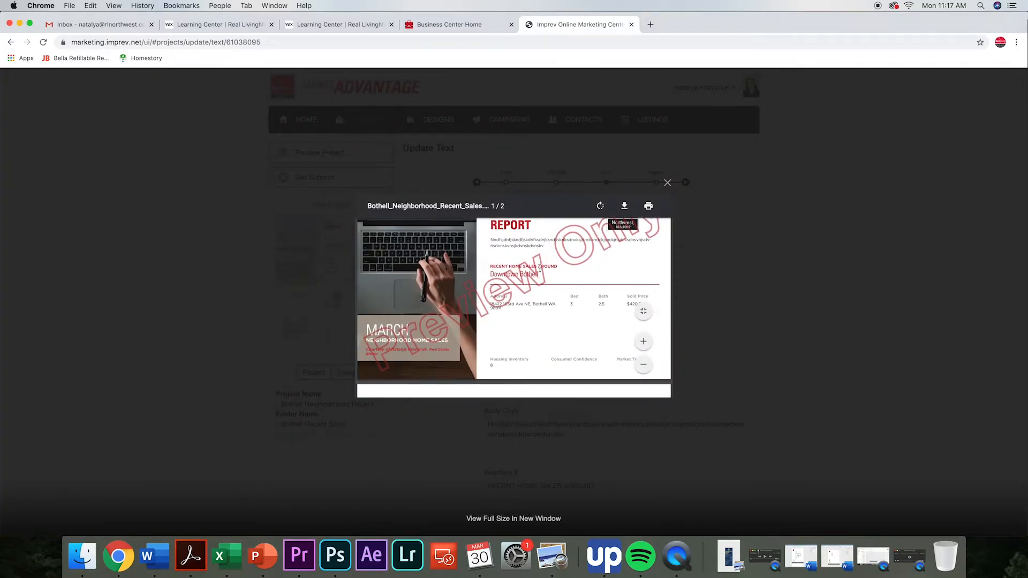
{"action": "scroll", "coordinate": [552, 278], "scroll_direction": "down", "scroll_amount": 2}
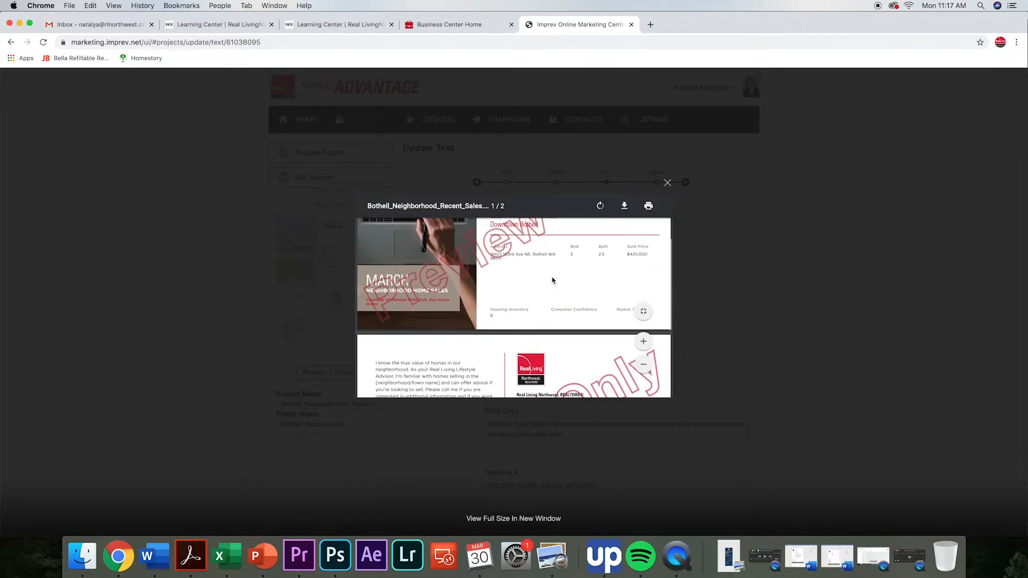
{"action": "scroll", "coordinate": [552, 280], "scroll_direction": "up", "scroll_amount": 1}
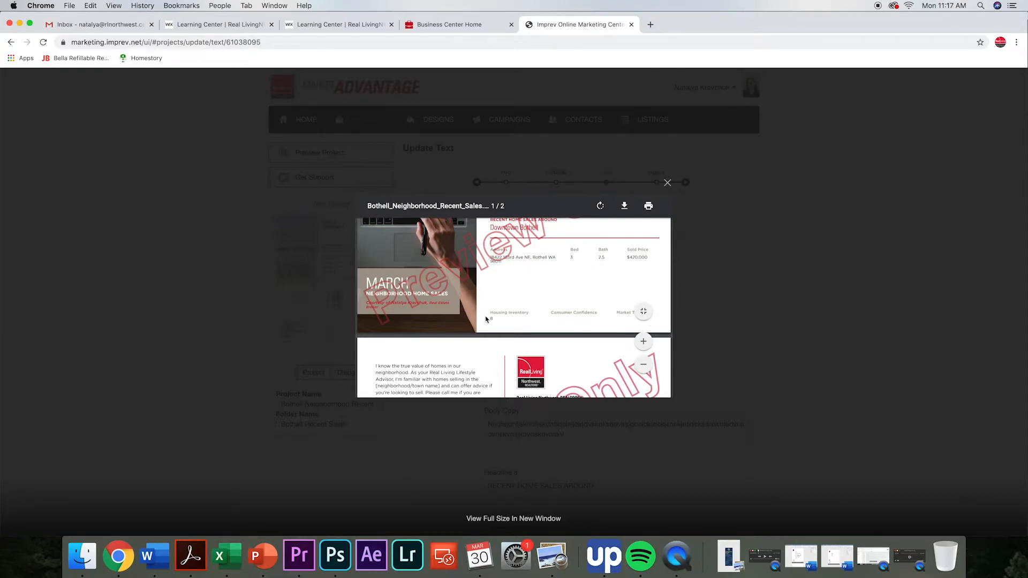
{"action": "scroll", "coordinate": [506, 309], "scroll_direction": "down", "scroll_amount": 5}
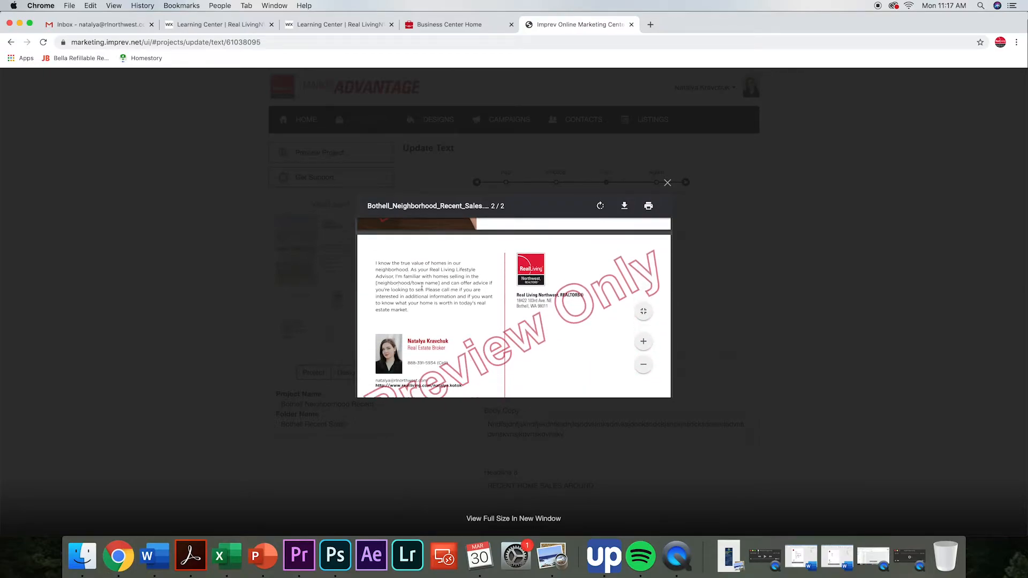
{"action": "scroll", "coordinate": [418, 284], "scroll_direction": "down", "scroll_amount": 1}
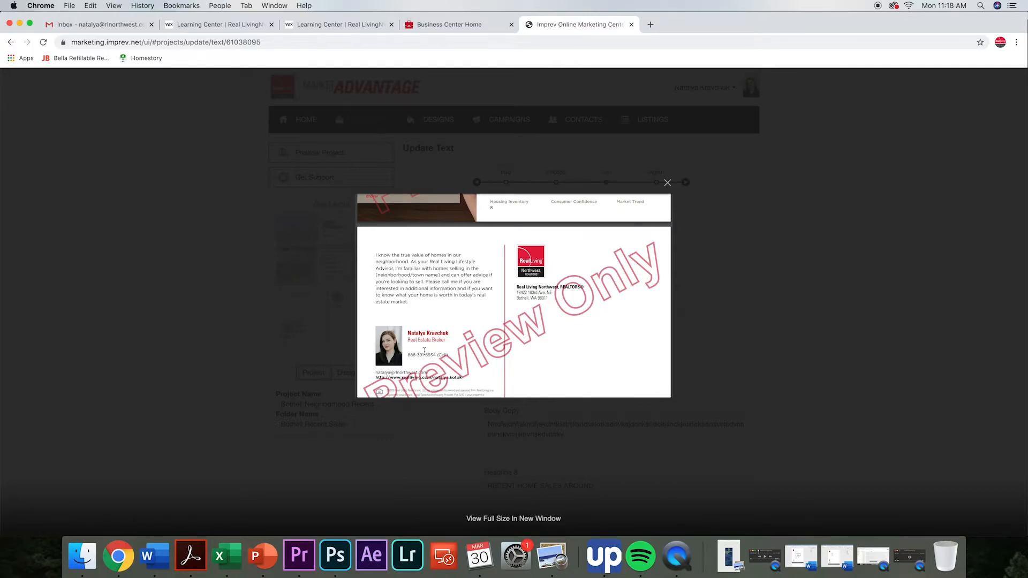
{"action": "left_click", "coordinate": [667, 184]}
Save the postcard's text entries and continue to the agent information stage.
{"action": "scroll", "coordinate": [794, 357], "scroll_direction": "down", "scroll_amount": 5}
{"action": "scroll", "coordinate": [794, 358], "scroll_direction": "down", "scroll_amount": 12}
{"action": "scroll", "coordinate": [794, 360], "scroll_direction": "down", "scroll_amount": 15}
{"action": "left_click", "coordinate": [712, 480]}
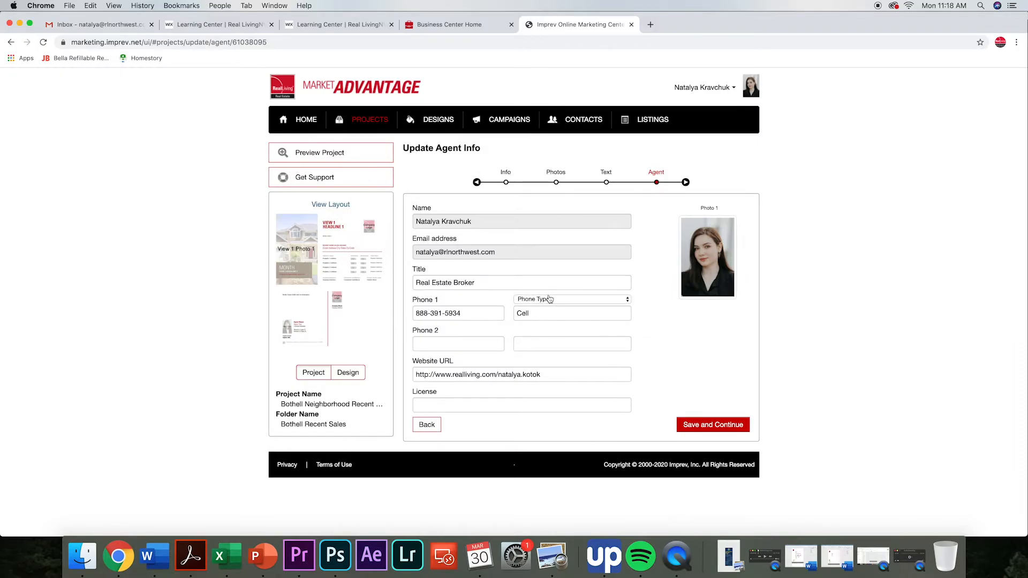
{"action": "mouse_move", "coordinate": [542, 313]}
{"action": "mouse_move", "coordinate": [522, 344]}
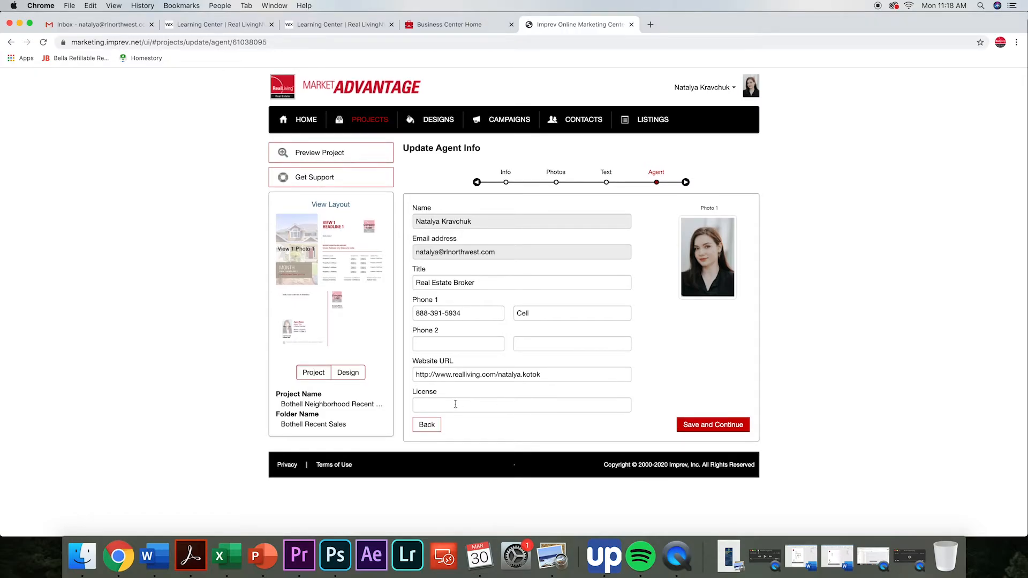
Save the agent information and send the finished postcard to Quantum Digital for printing, accepting the transfer to the printer's site.
{"action": "left_click", "coordinate": [711, 425]}
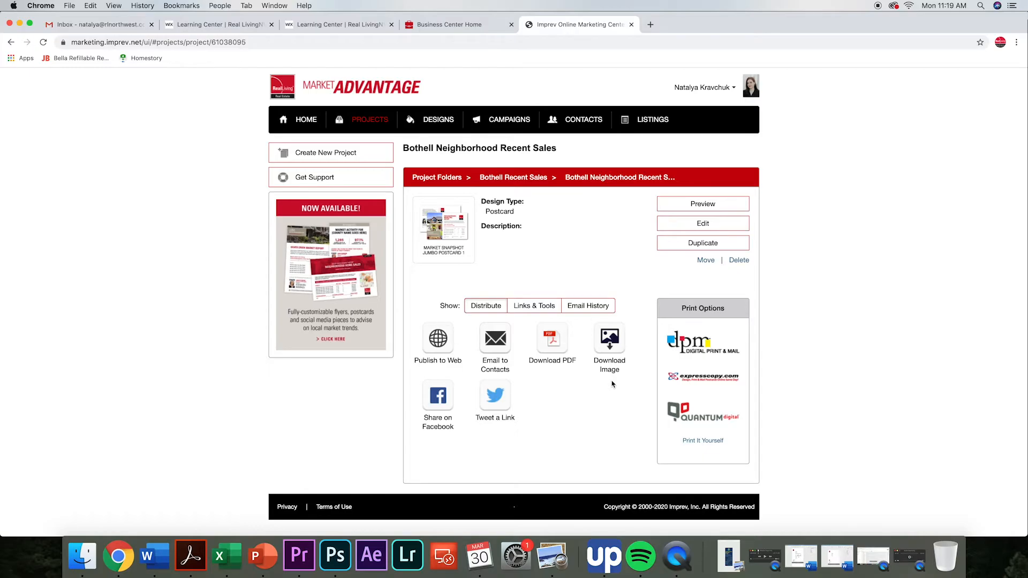
{"action": "left_click", "coordinate": [706, 419]}
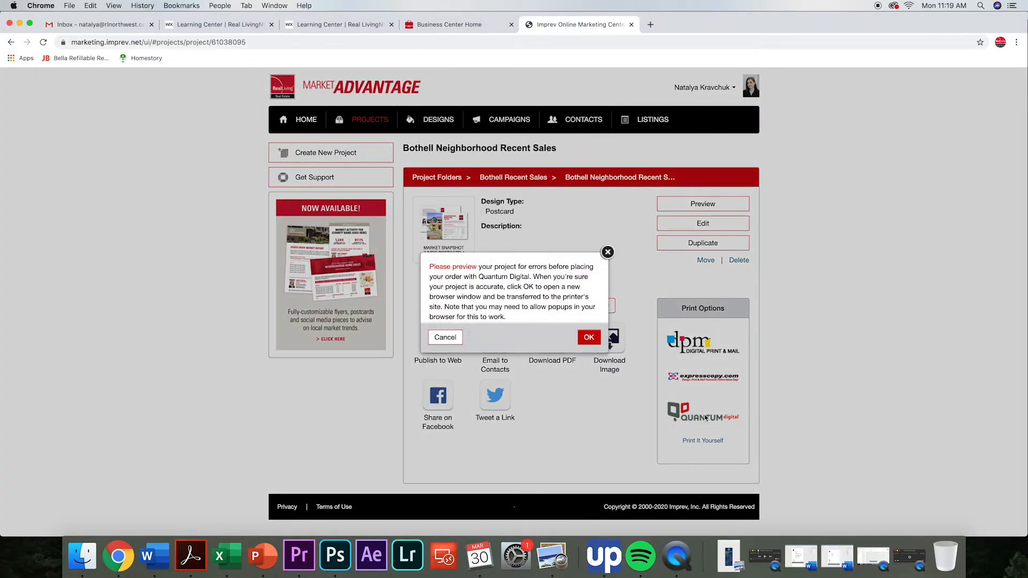
{"action": "left_click", "coordinate": [589, 338]}
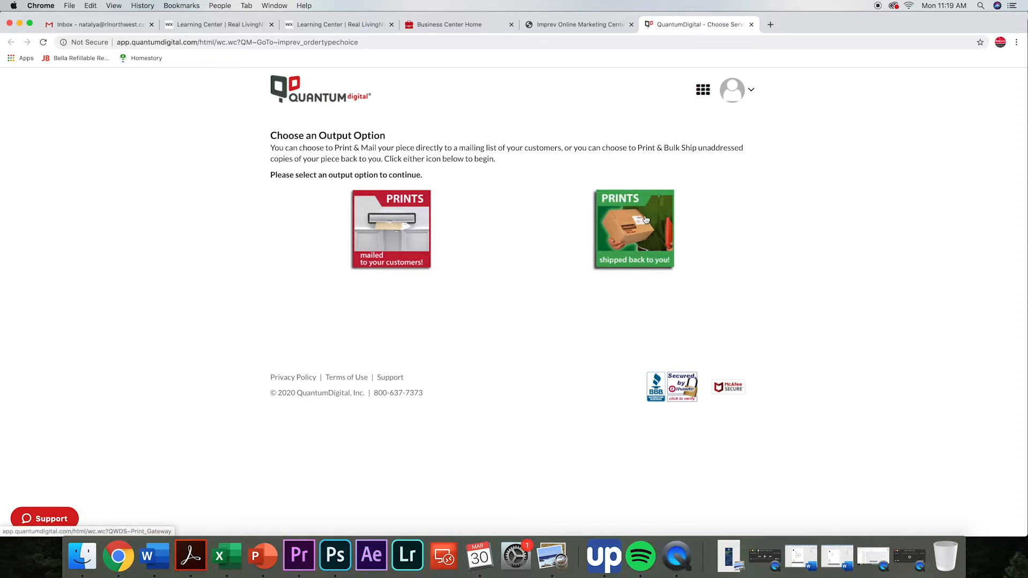
Choose prints mailed to customers and start a new geographic-area mailing list defined by MapMail.
{"action": "left_click", "coordinate": [391, 228]}
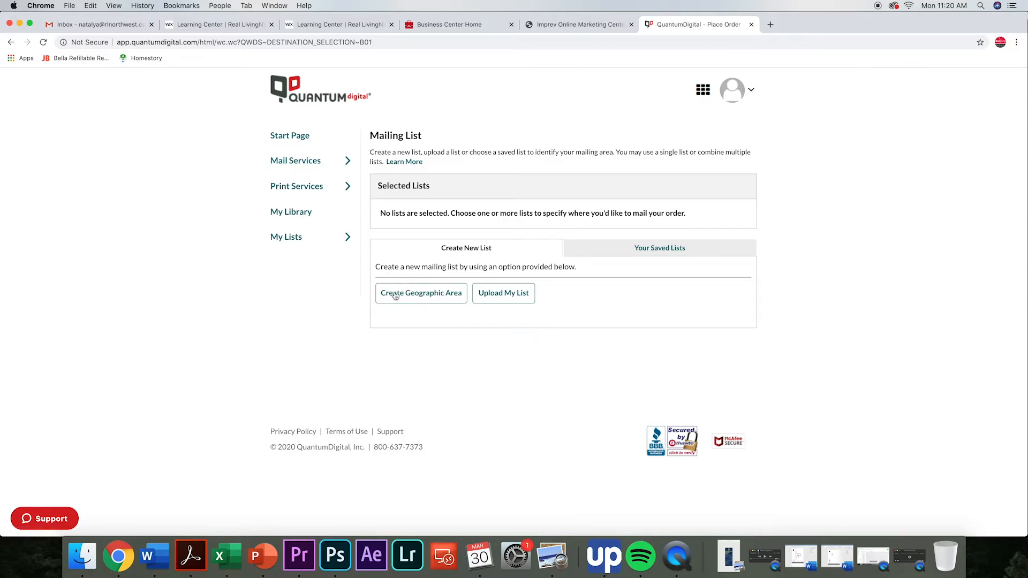
{"action": "left_click", "coordinate": [422, 301]}
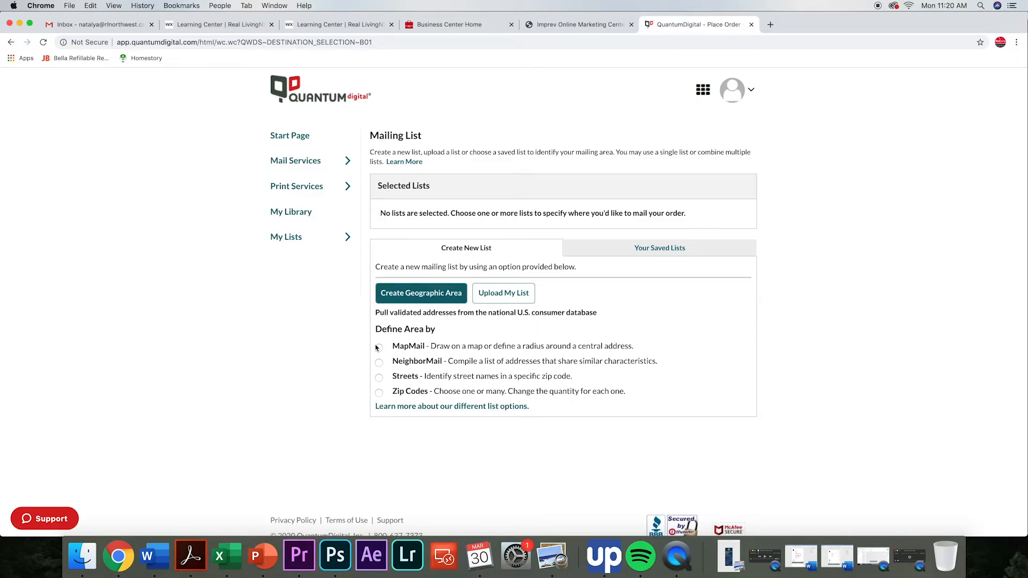
{"action": "scroll", "coordinate": [379, 350], "scroll_direction": "down", "scroll_amount": 1}
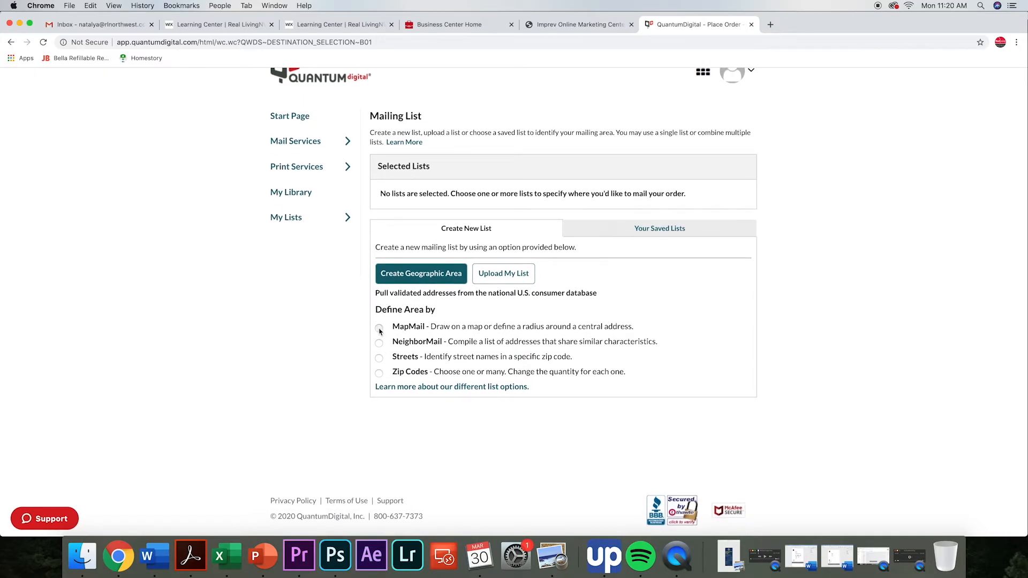
{"action": "left_click", "coordinate": [379, 329]}
Set the maximum quantity of the freeform map to 50 and locate the addresses around the prefilled address.
{"action": "scroll", "coordinate": [775, 380], "scroll_direction": "down", "scroll_amount": 3}
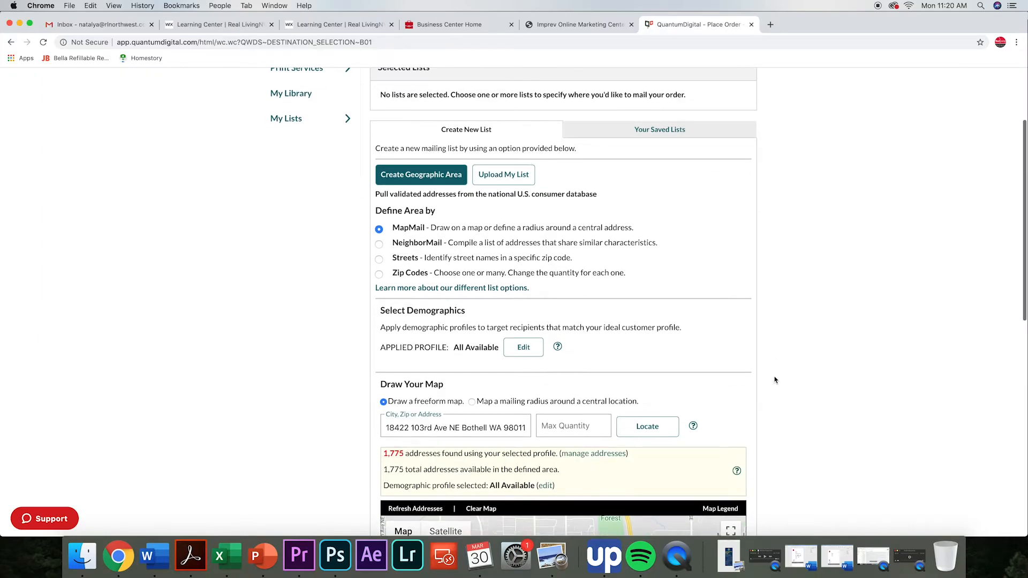
{"action": "scroll", "coordinate": [775, 380], "scroll_direction": "down", "scroll_amount": 5}
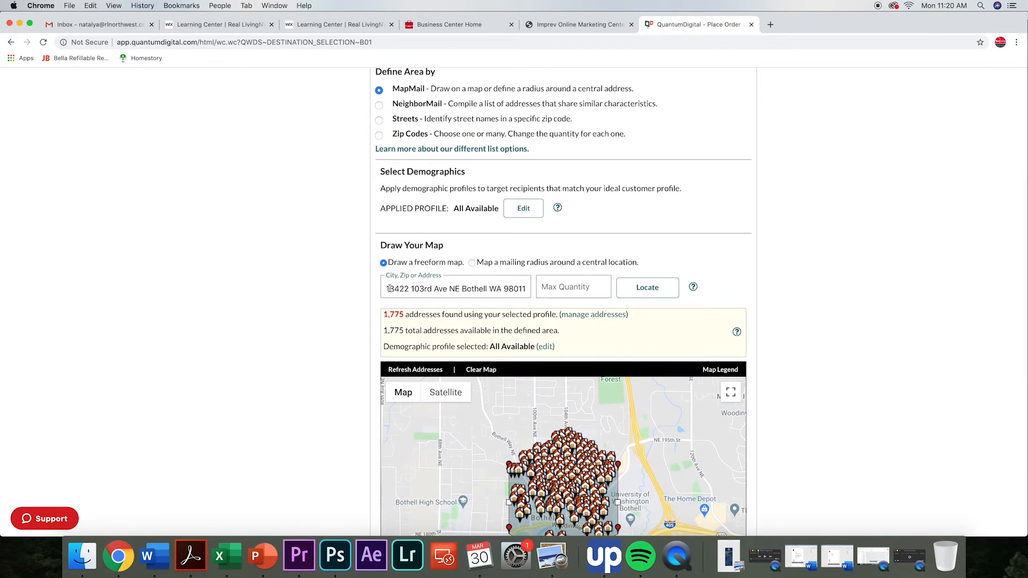
{"action": "scroll", "coordinate": [389, 288], "scroll_direction": "down", "scroll_amount": 1}
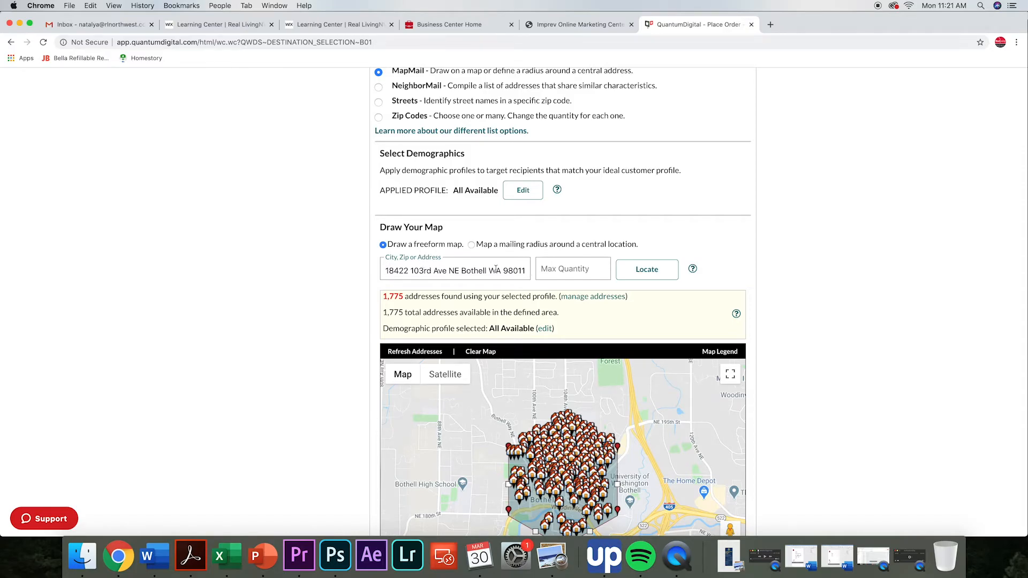
{"action": "left_click", "coordinate": [562, 265]}
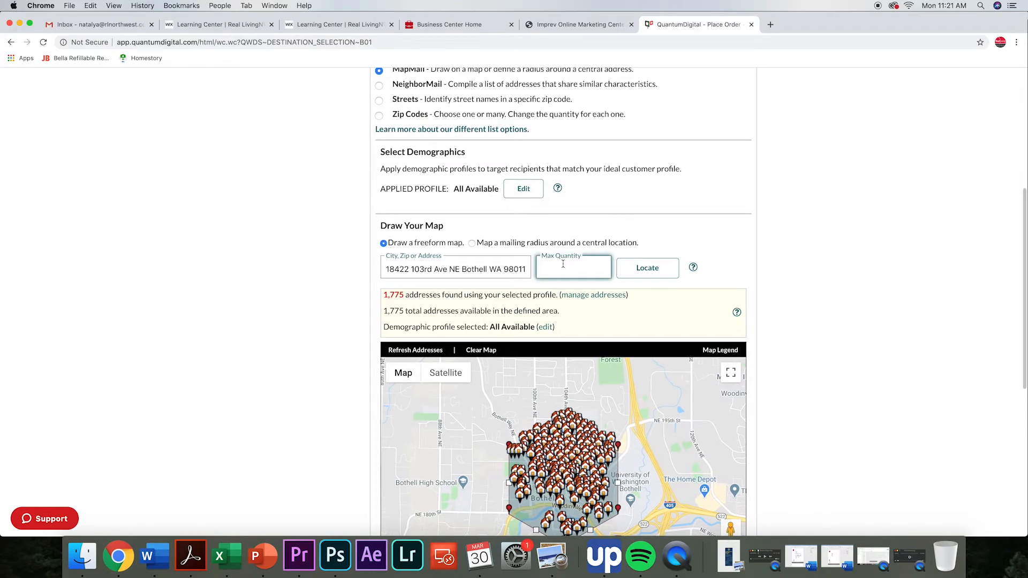
{"action": "type", "text": "50"}
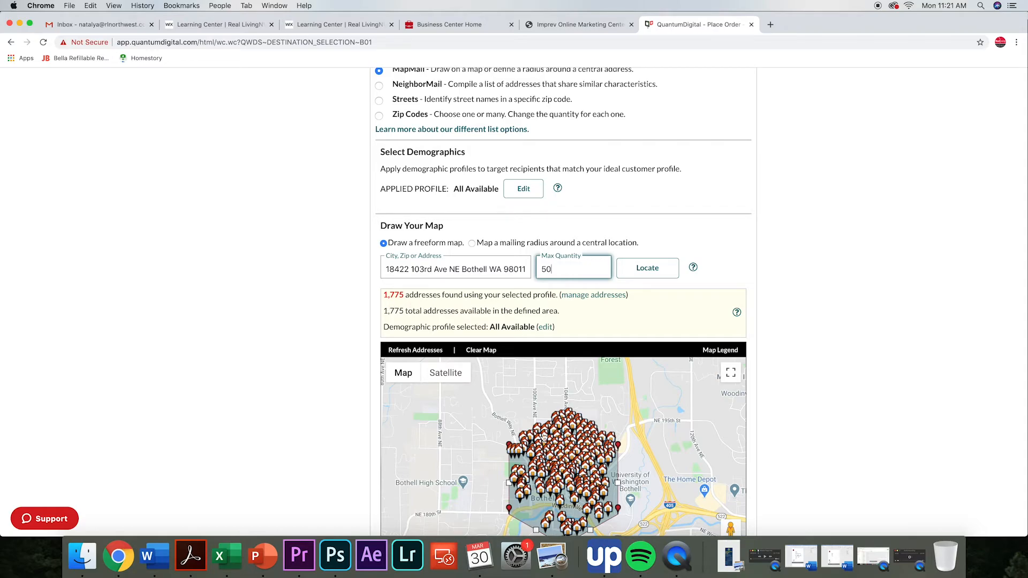
{"action": "scroll", "coordinate": [669, 473], "scroll_direction": "down", "scroll_amount": 1}
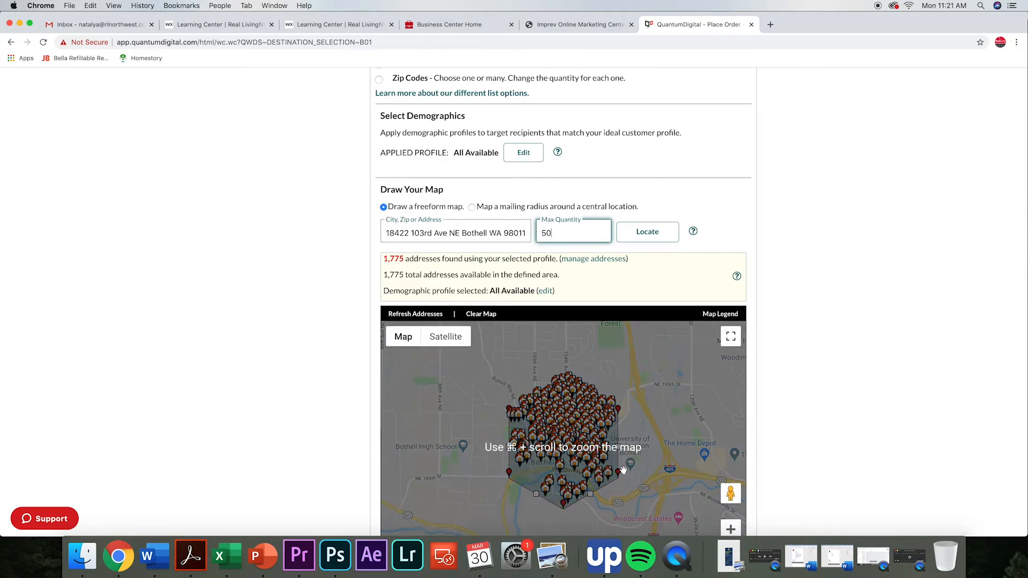
{"action": "scroll", "coordinate": [616, 418], "scroll_direction": "up", "scroll_amount": 1}
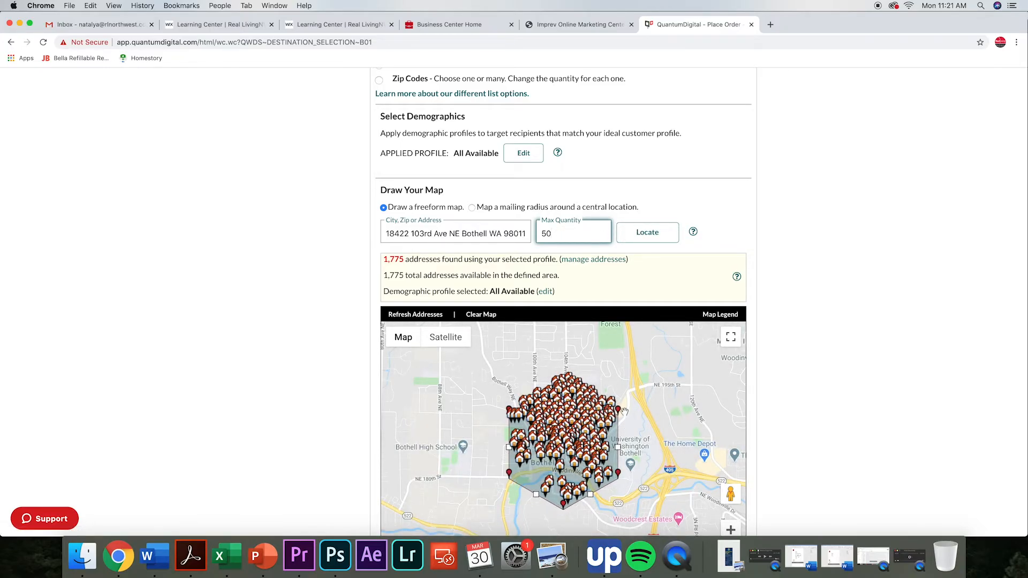
{"action": "left_click", "coordinate": [647, 235]}
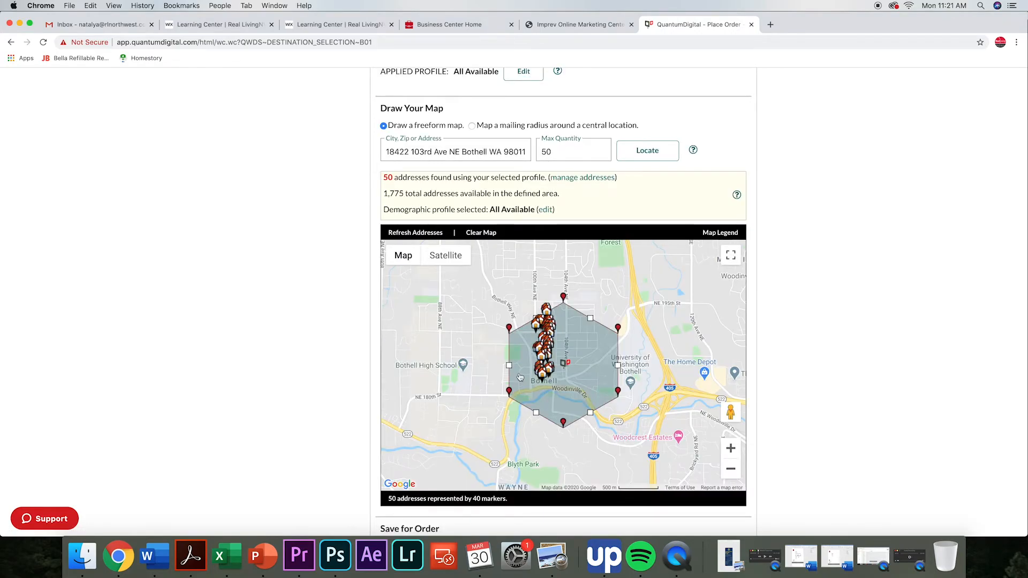
Reshape the mailing area by pulling its northern, northwestern and northeastern corners inward, and refresh the map's addresses.
{"action": "scroll", "coordinate": [520, 377], "scroll_direction": "down", "scroll_amount": 2}
{"action": "left_click_drag", "start_coordinate": [565, 303], "coordinate": [565, 325]}
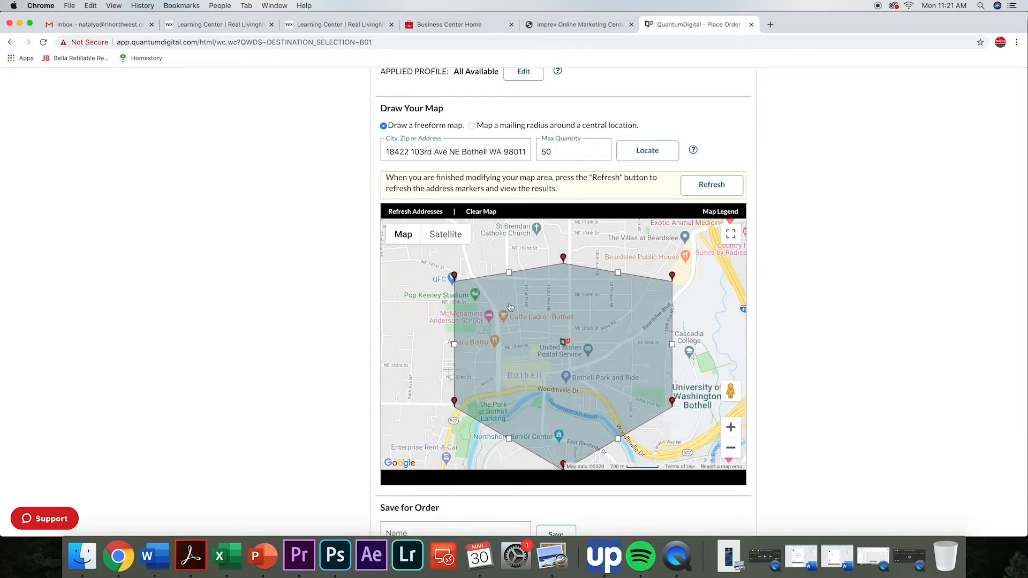
{"action": "left_click_drag", "start_coordinate": [454, 280], "coordinate": [501, 310]}
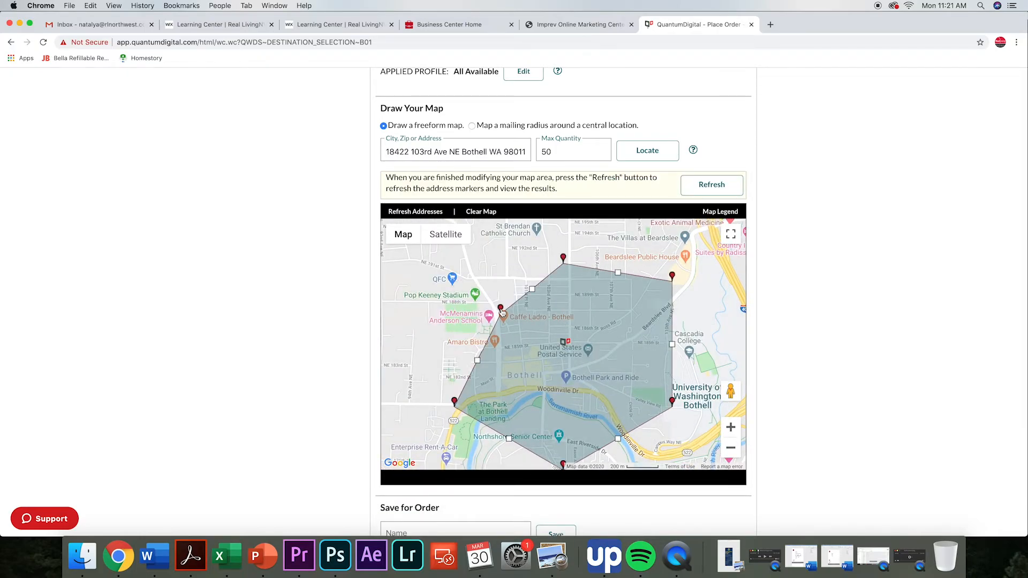
{"action": "left_click_drag", "start_coordinate": [673, 277], "coordinate": [642, 312]}
{"action": "left_click", "coordinate": [704, 184]}
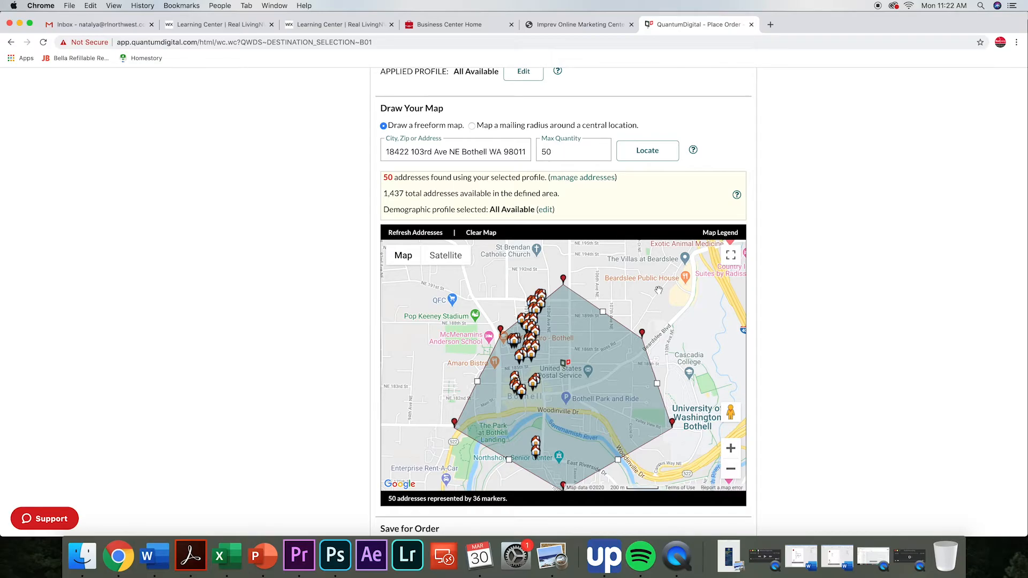
Name the mailing list "Bothell Neighborhood Sales" and save it for the order.
{"action": "scroll", "coordinate": [658, 290], "scroll_direction": "down", "scroll_amount": 3}
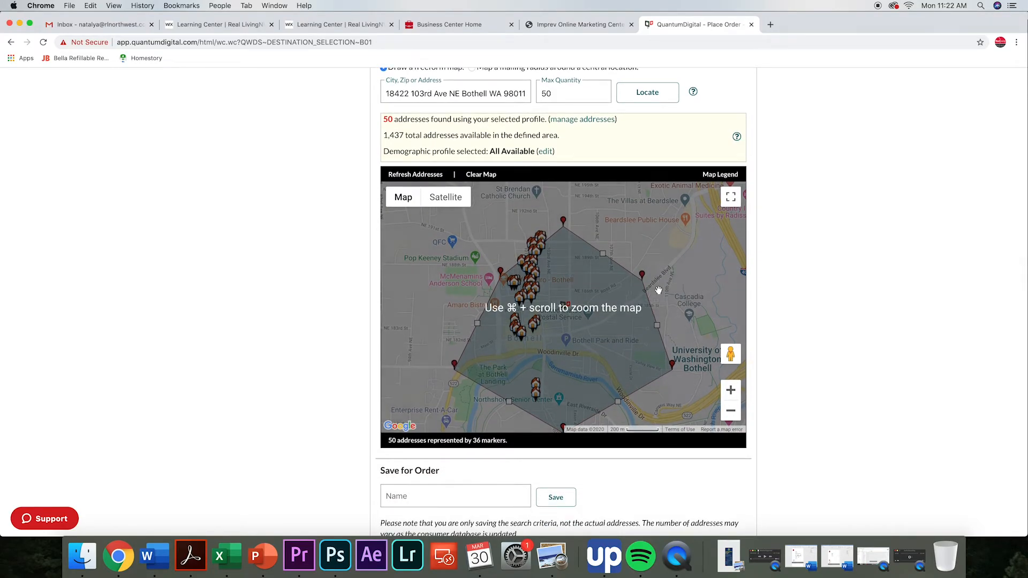
{"action": "scroll", "coordinate": [659, 291], "scroll_direction": "down", "scroll_amount": 2}
{"action": "left_click", "coordinate": [444, 442]}
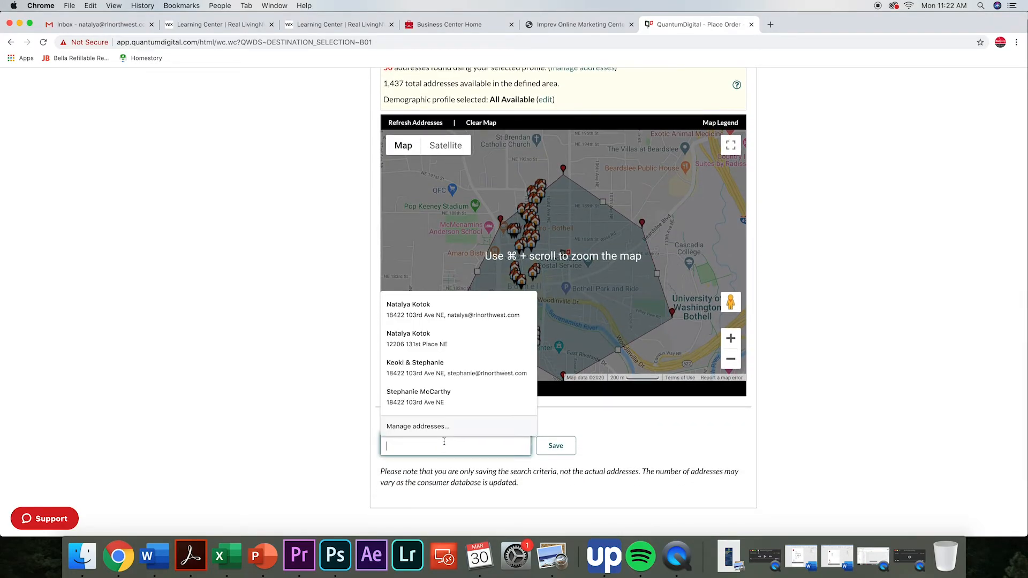
{"action": "type", "text": "Bothell Neighborhood Sales"}
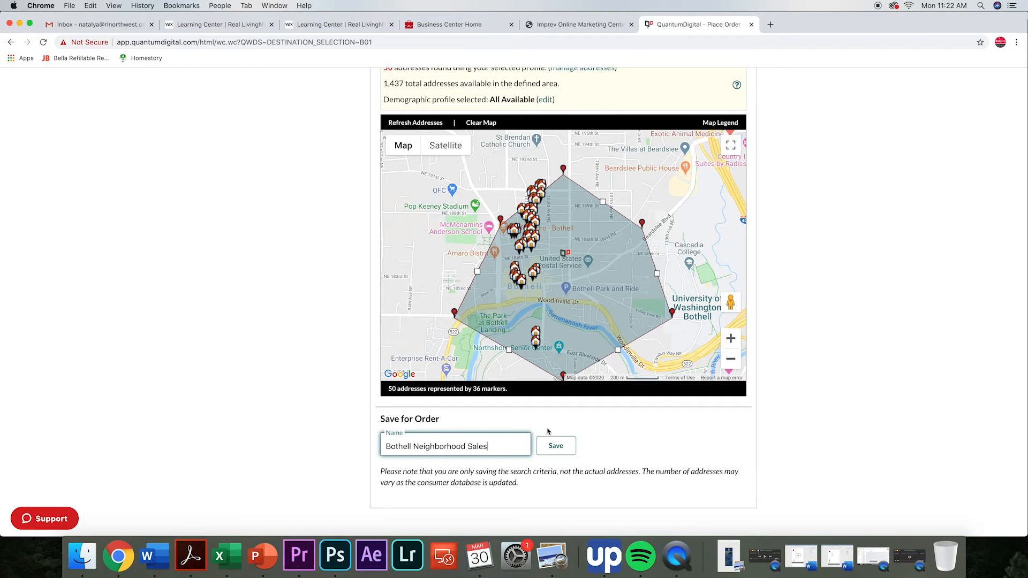
{"action": "left_click", "coordinate": [553, 448]}
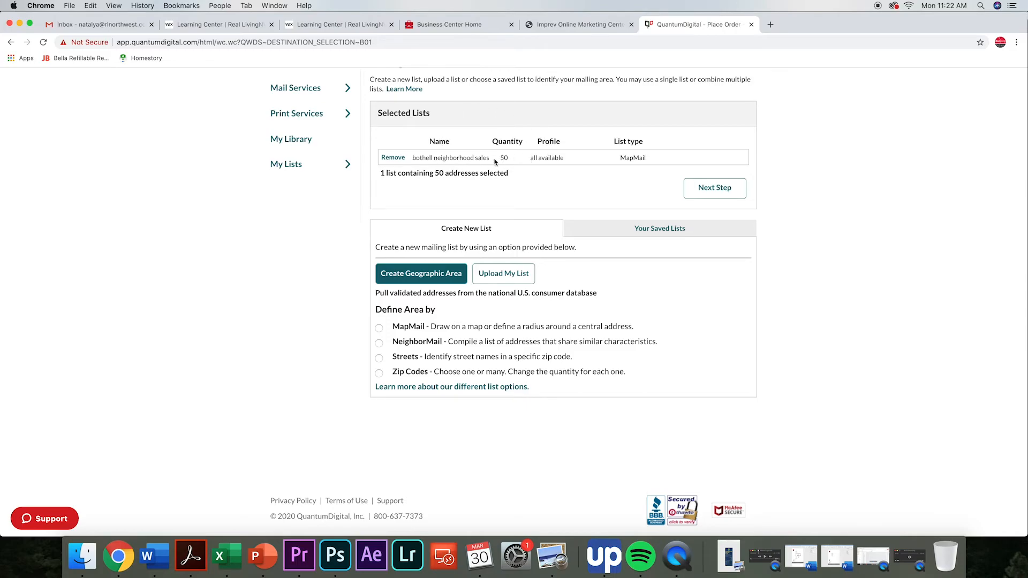
Accept the selected mailing list and its duplicate-address check, and continue to the paper and mailing options.
{"action": "left_click", "coordinate": [729, 190]}
{"action": "left_click", "coordinate": [698, 188]}
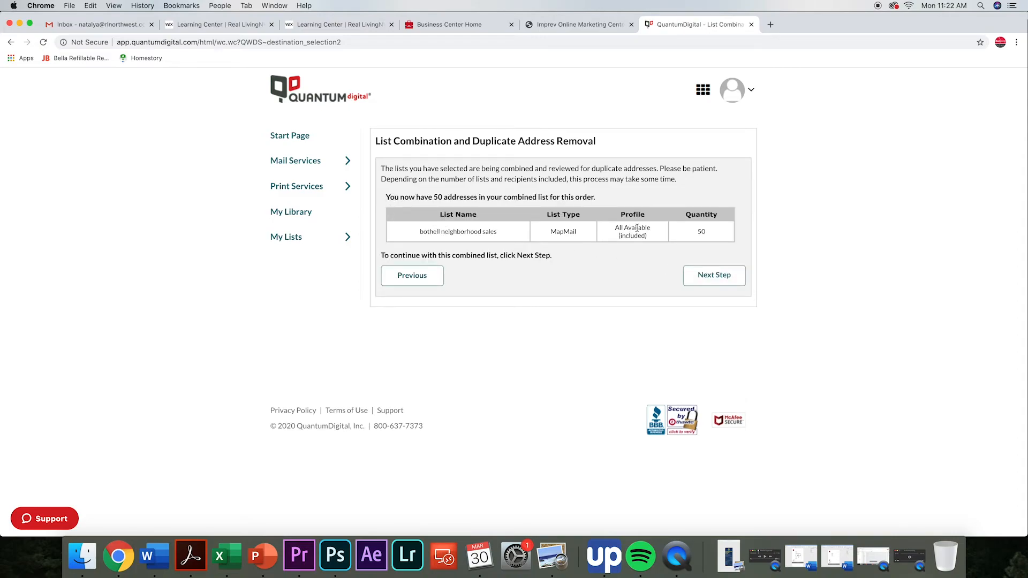
{"action": "left_click", "coordinate": [707, 276]}
{"action": "left_click", "coordinate": [716, 277]}
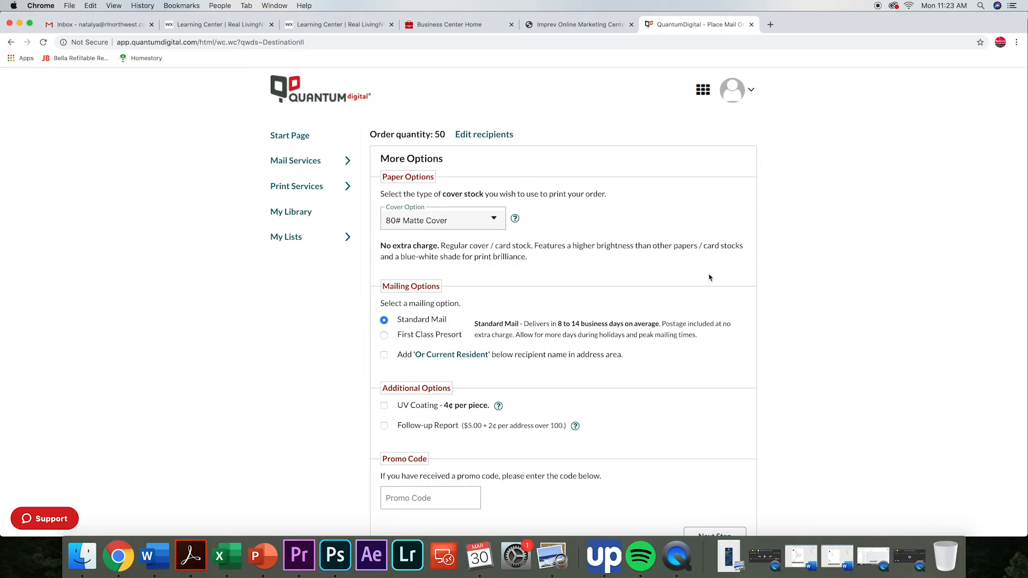
Select 80# Matte Cover, add 'Or Current Resident' below the recipient name, and continue to the order summary.
{"action": "scroll", "coordinate": [752, 280], "scroll_direction": "down", "scroll_amount": 1}
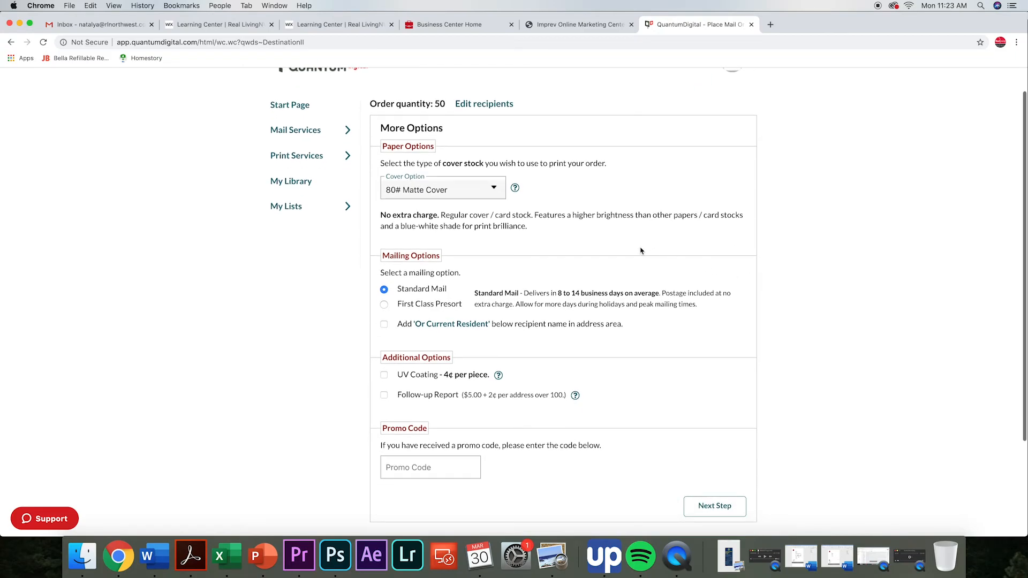
{"action": "left_click", "coordinate": [472, 192]}
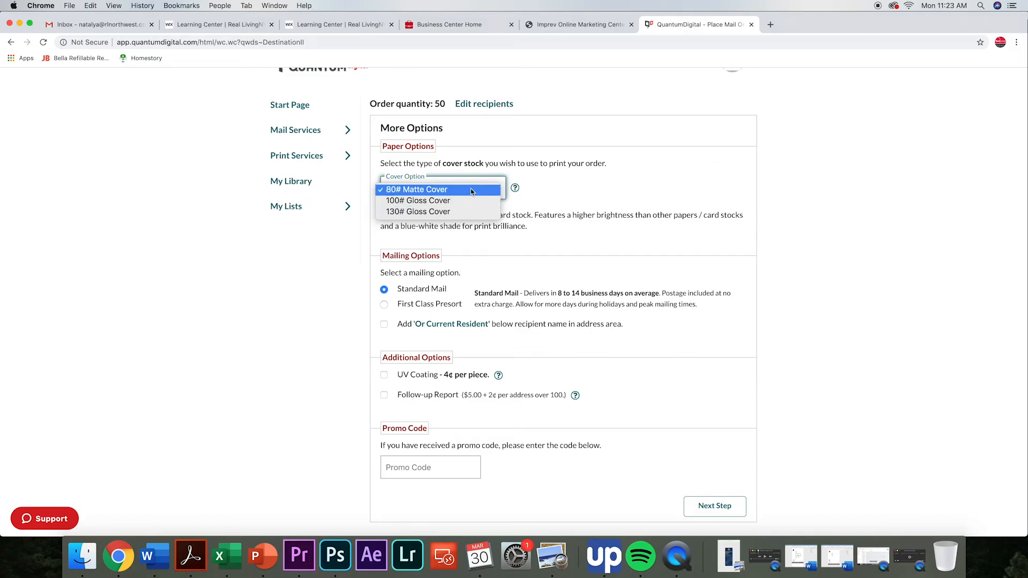
{"action": "left_click", "coordinate": [469, 190]}
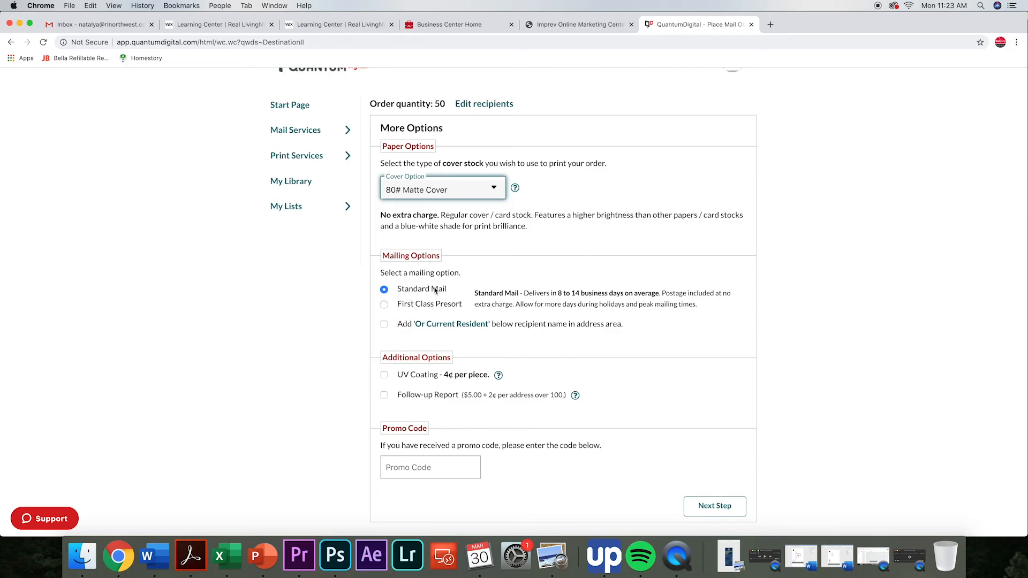
{"action": "left_click", "coordinate": [384, 325]}
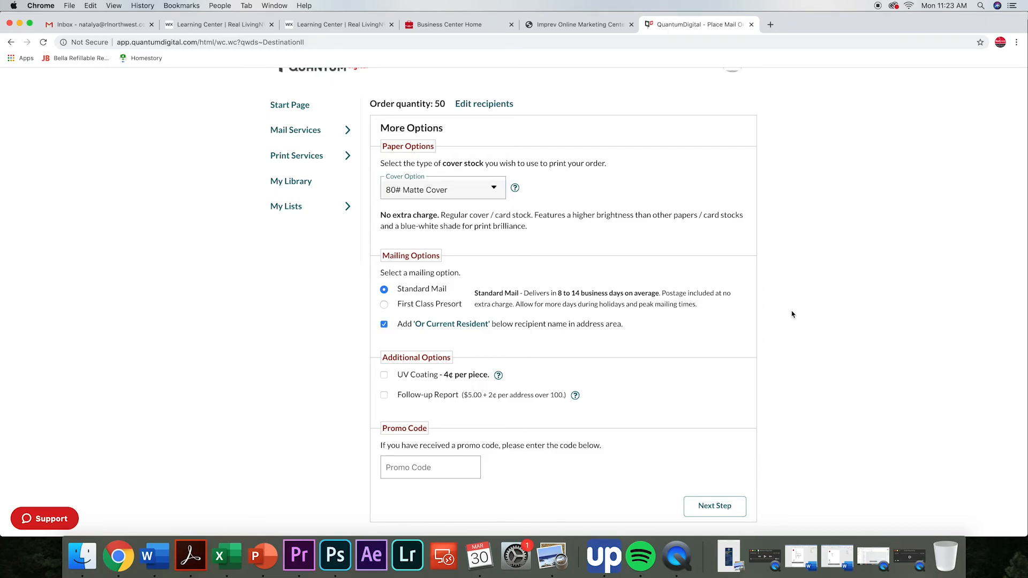
{"action": "scroll", "coordinate": [793, 314], "scroll_direction": "down", "scroll_amount": 3}
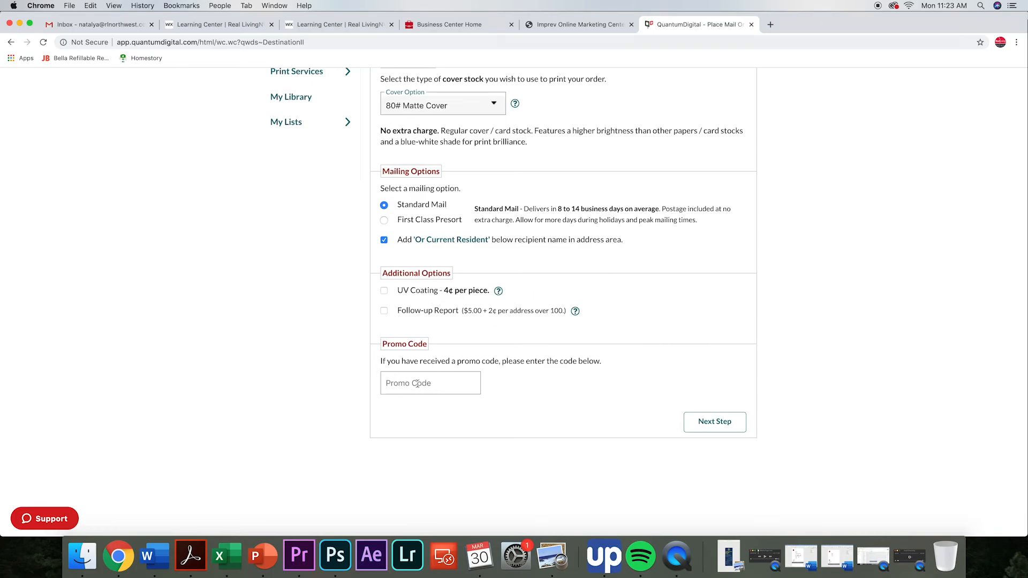
{"action": "left_click", "coordinate": [713, 427]}
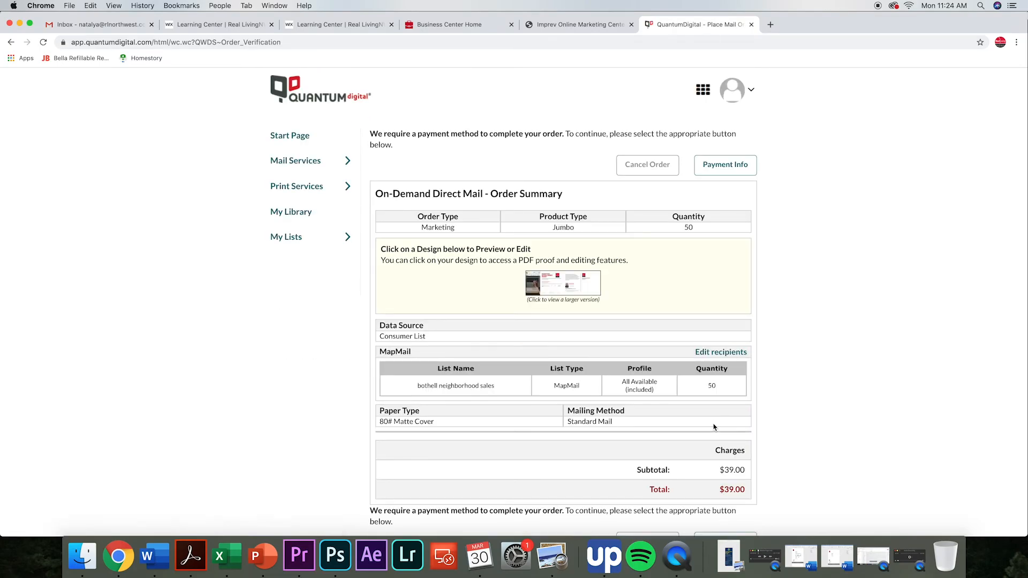
Review the order summary's design, recipients, paper, mailing method and charges, and proceed to the payment information form.
{"action": "scroll", "coordinate": [713, 427], "scroll_direction": "down", "scroll_amount": 1}
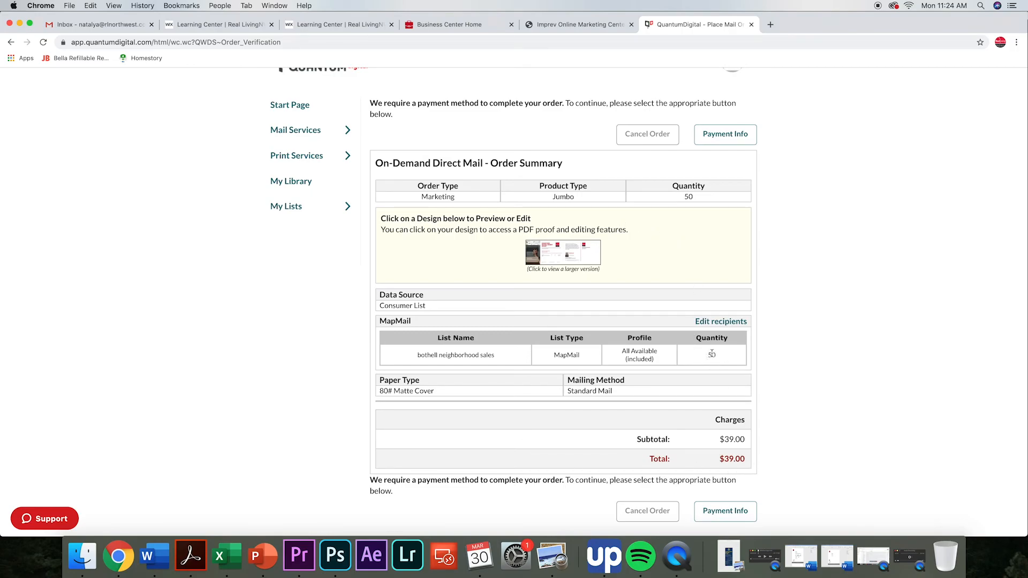
{"action": "scroll", "coordinate": [712, 356], "scroll_direction": "down", "scroll_amount": 1}
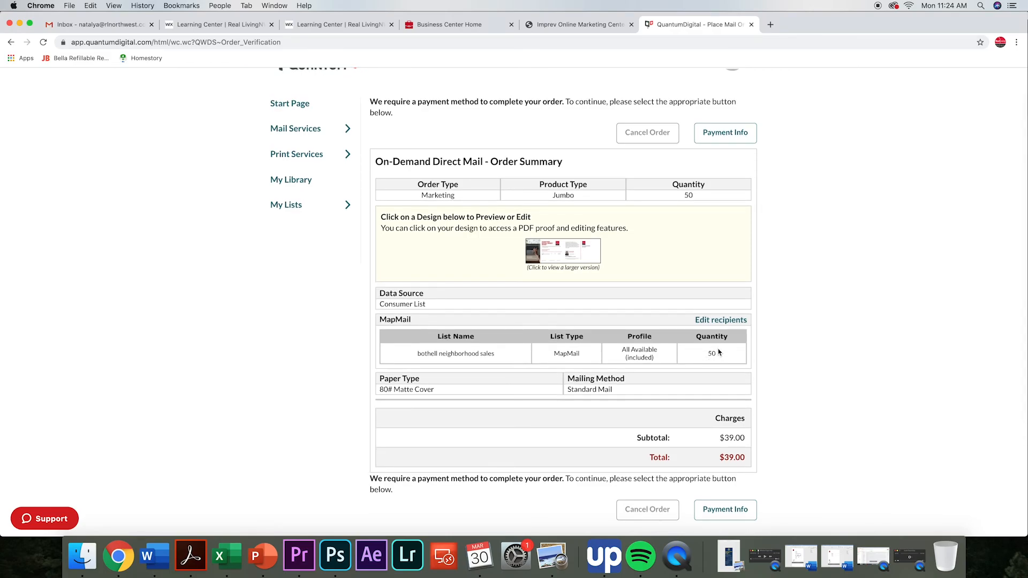
{"action": "scroll", "coordinate": [718, 353], "scroll_direction": "down", "scroll_amount": 2}
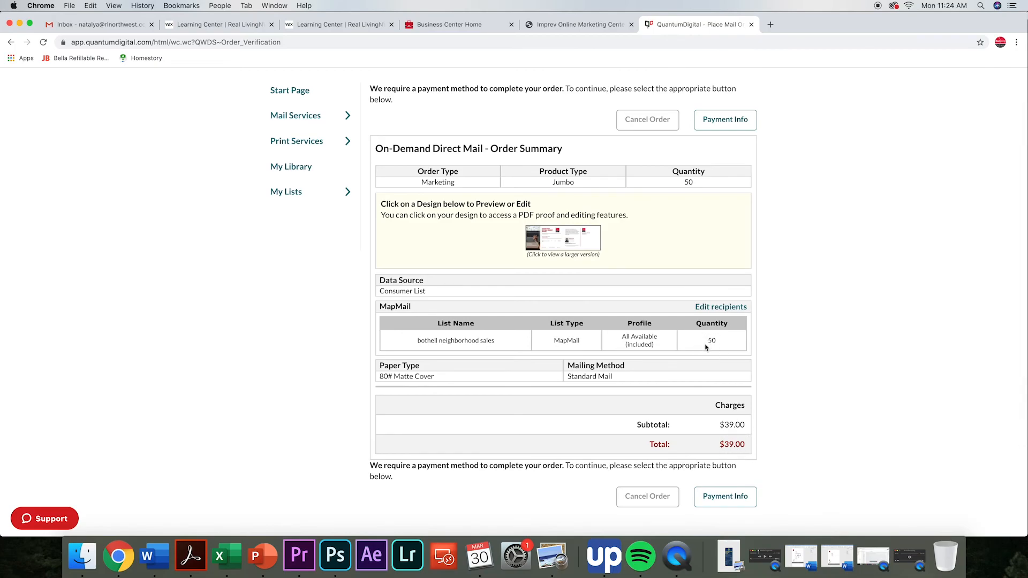
{"action": "scroll", "coordinate": [710, 345], "scroll_direction": "down", "scroll_amount": 4}
{"action": "scroll", "coordinate": [728, 433], "scroll_direction": "up", "scroll_amount": 1}
{"action": "left_click", "coordinate": [732, 455]}
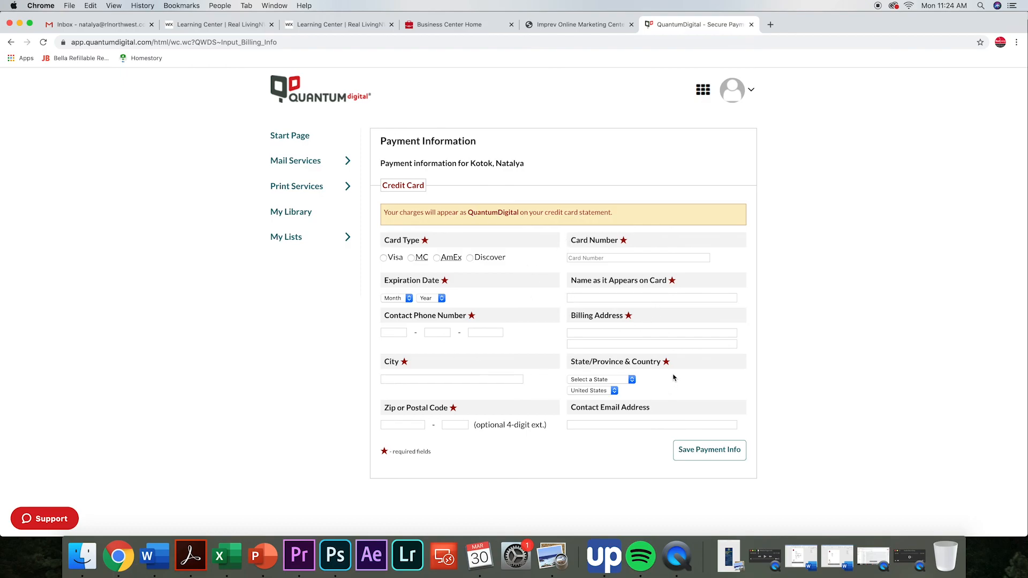
{"action": "left_click", "coordinate": [713, 453]}
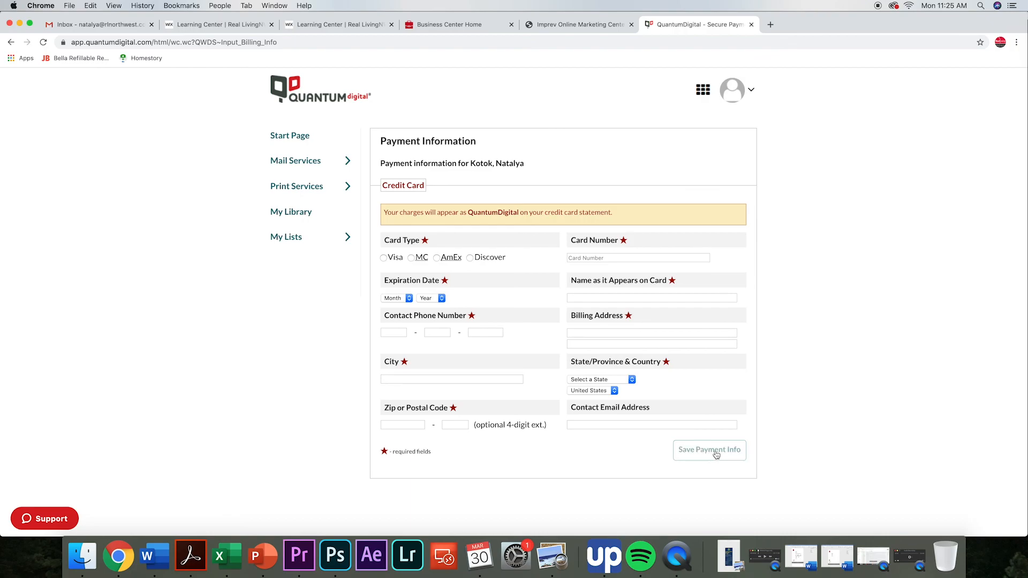